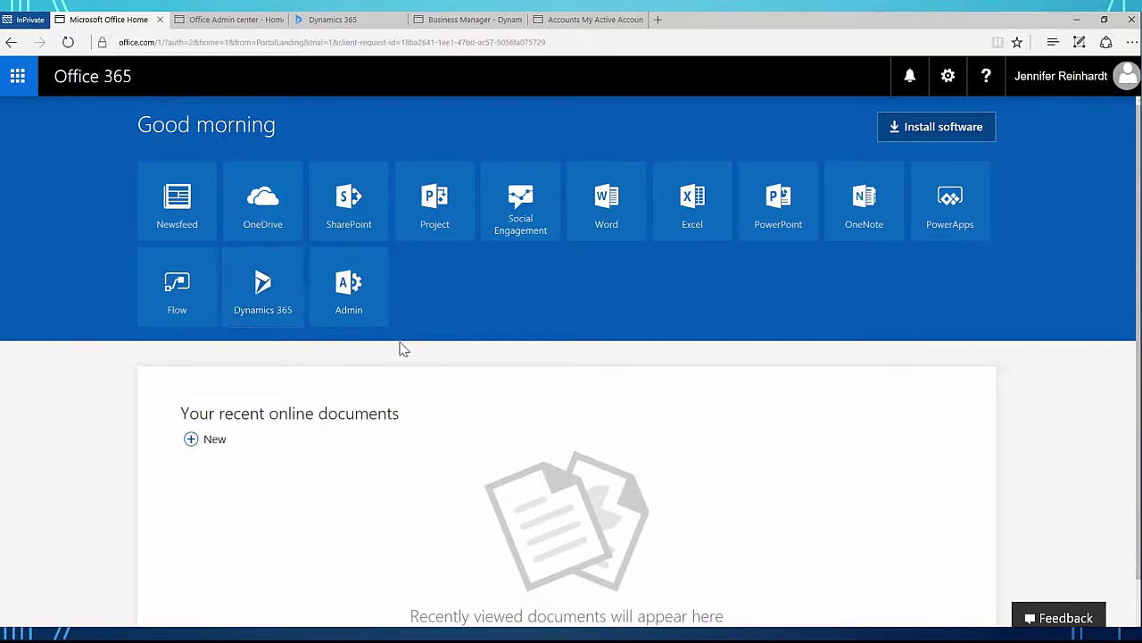
Step: Launch Dynamics 365 from Office home, then open the Admin center's Active users list
{"action": "left_click", "coordinate": [273, 315]}
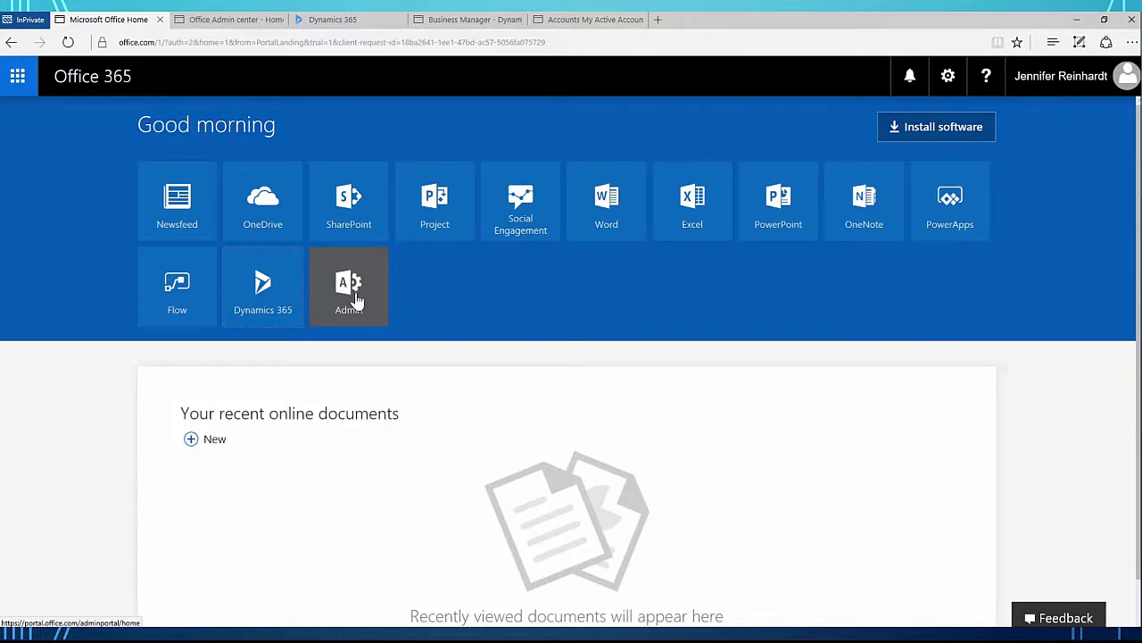
{"action": "mouse_move", "coordinate": [223, 25]}
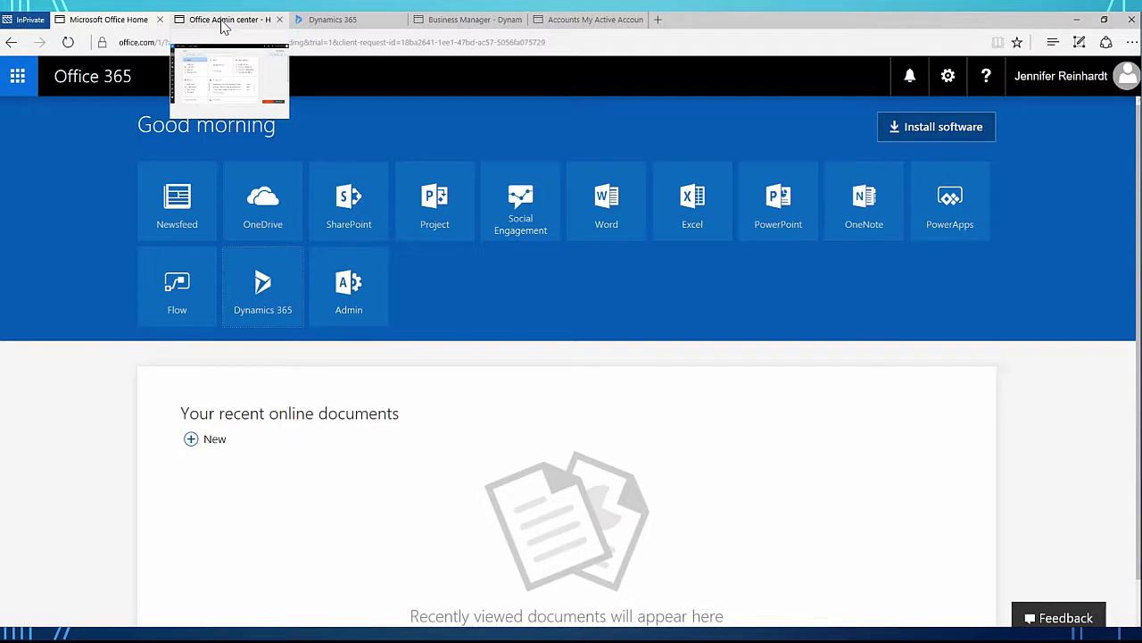
{"action": "left_click", "coordinate": [223, 22]}
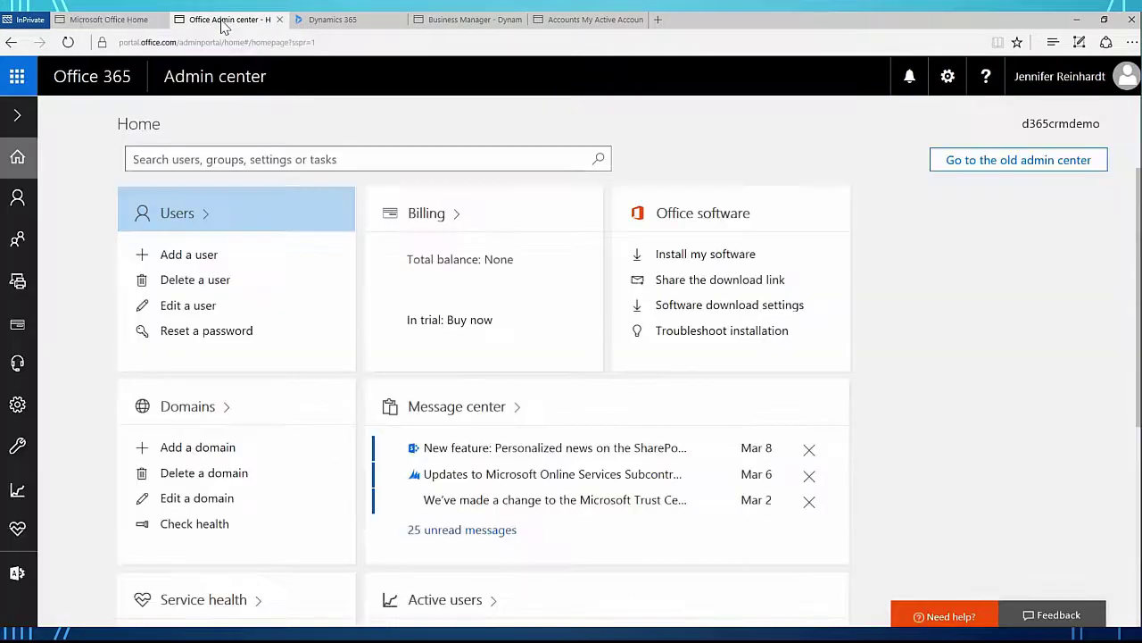
{"action": "left_click", "coordinate": [179, 215]}
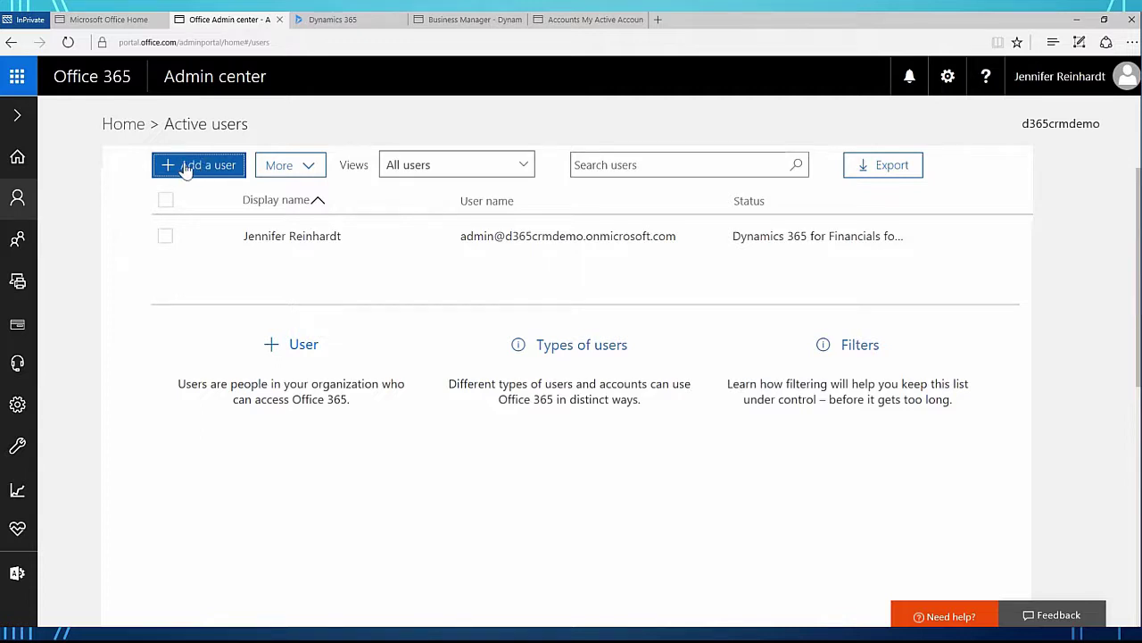
Step: Start a new user named Integration User with the user name IntegrationUser
{"action": "left_click", "coordinate": [185, 164]}
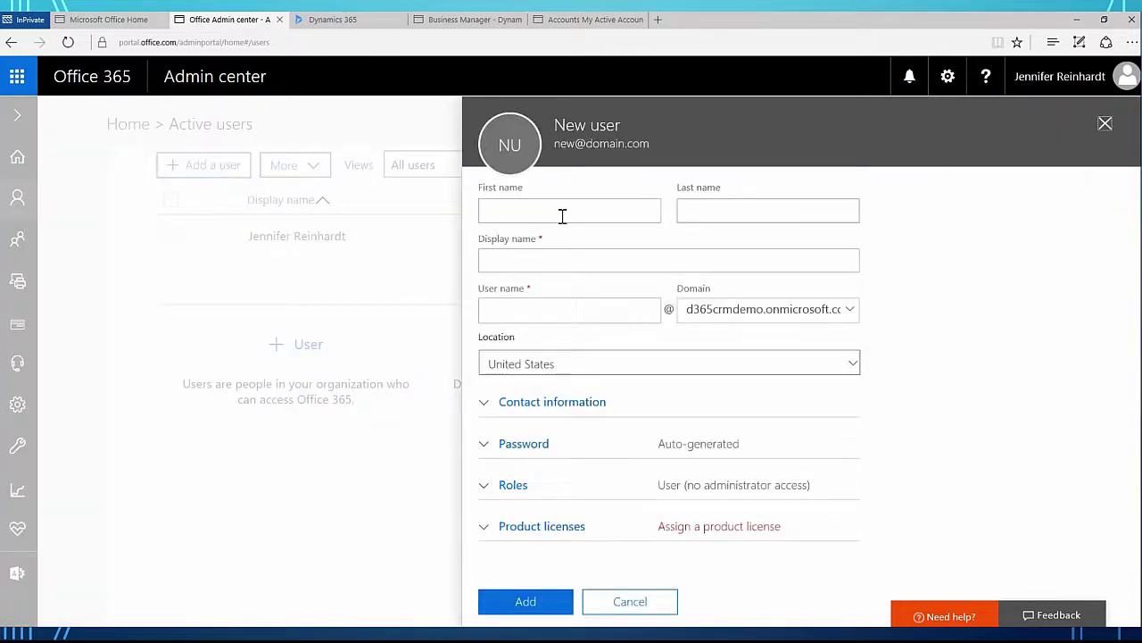
{"action": "left_click", "coordinate": [559, 214]}
{"action": "type", "text": "Integ"}
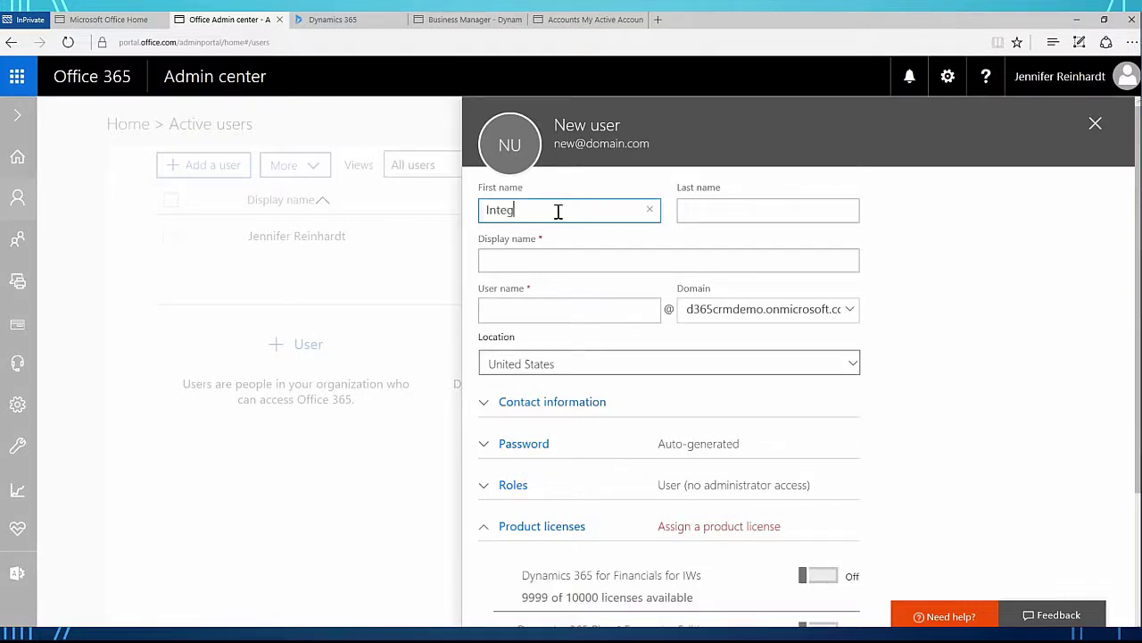
{"action": "type", "text": "ration"}
{"action": "key", "text": "Tab"}
{"action": "type", "text": "User"}
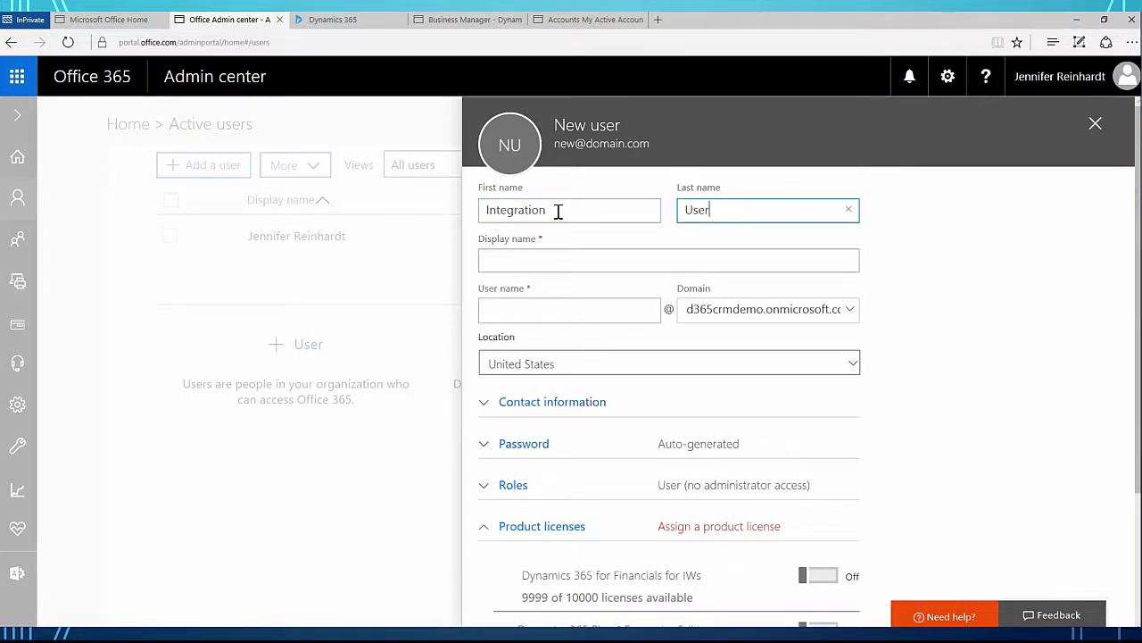
{"action": "key", "text": "Tab"}
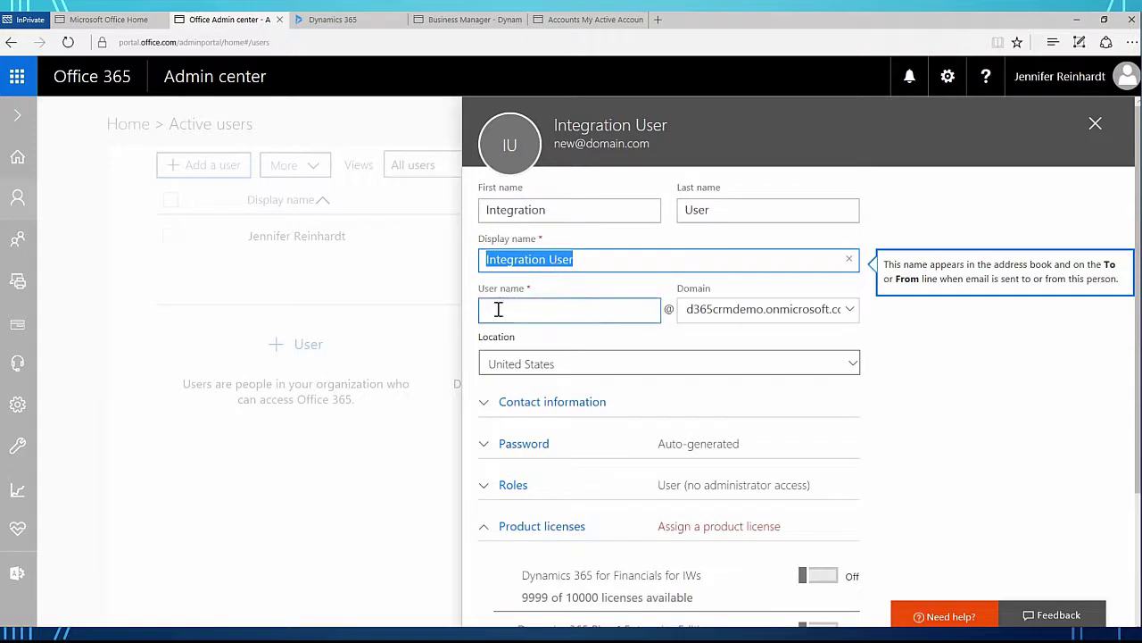
{"action": "left_click", "coordinate": [498, 306]}
{"action": "type", "text": "Integrat"}
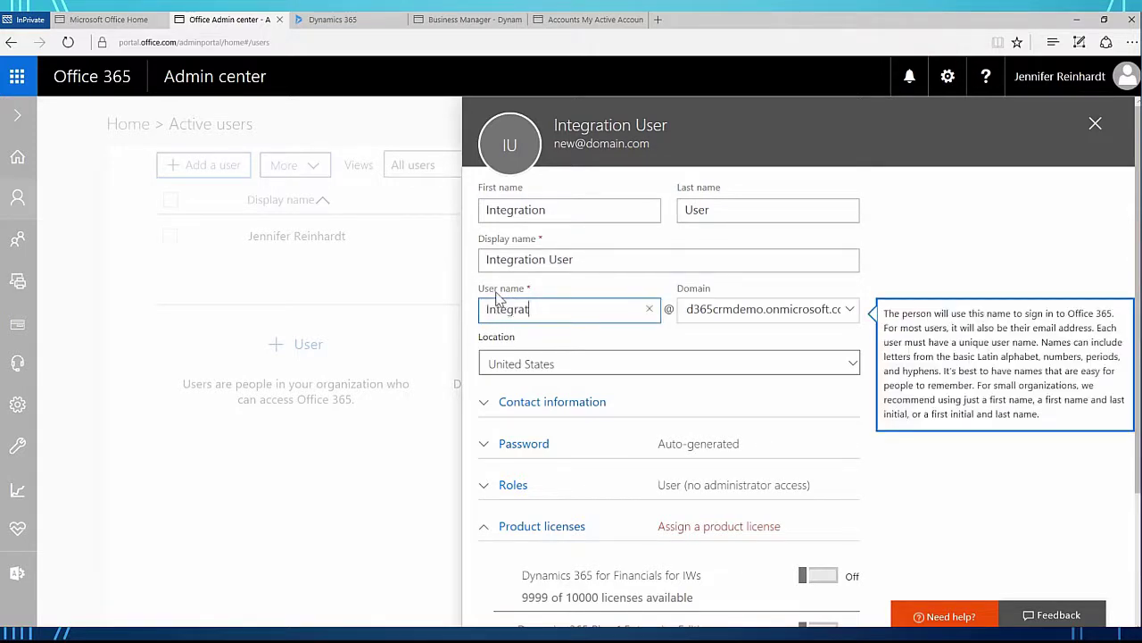
{"action": "type", "text": "ionUser"}
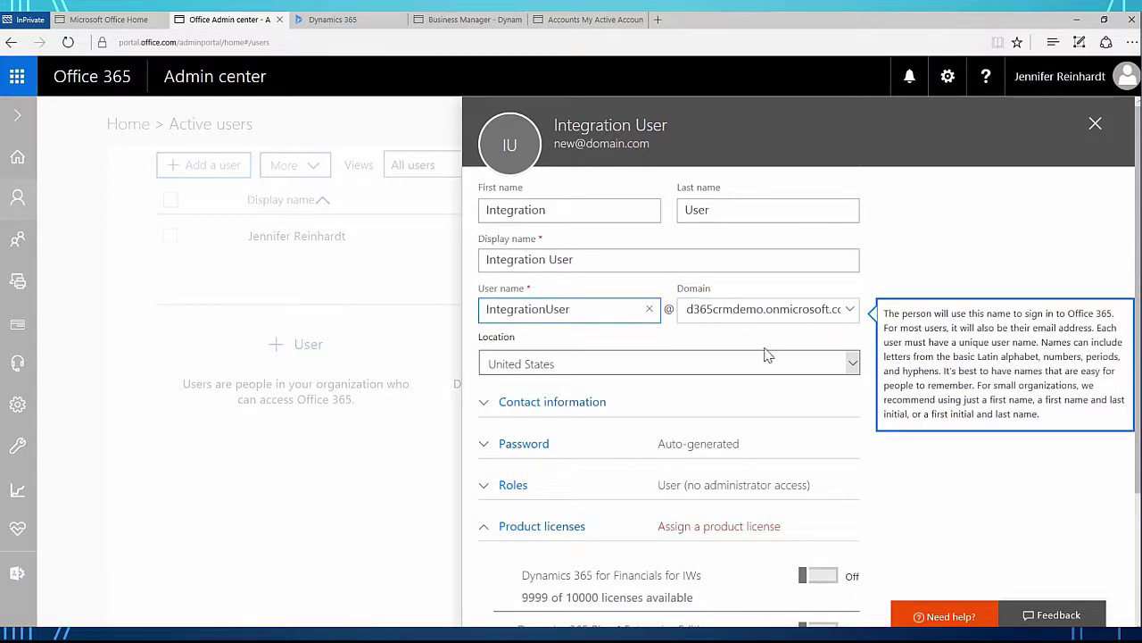
Step: Set a custom password for the user without forcing a change at first sign-in
{"action": "left_click", "coordinate": [517, 444]}
{"action": "left_click", "coordinate": [501, 513]}
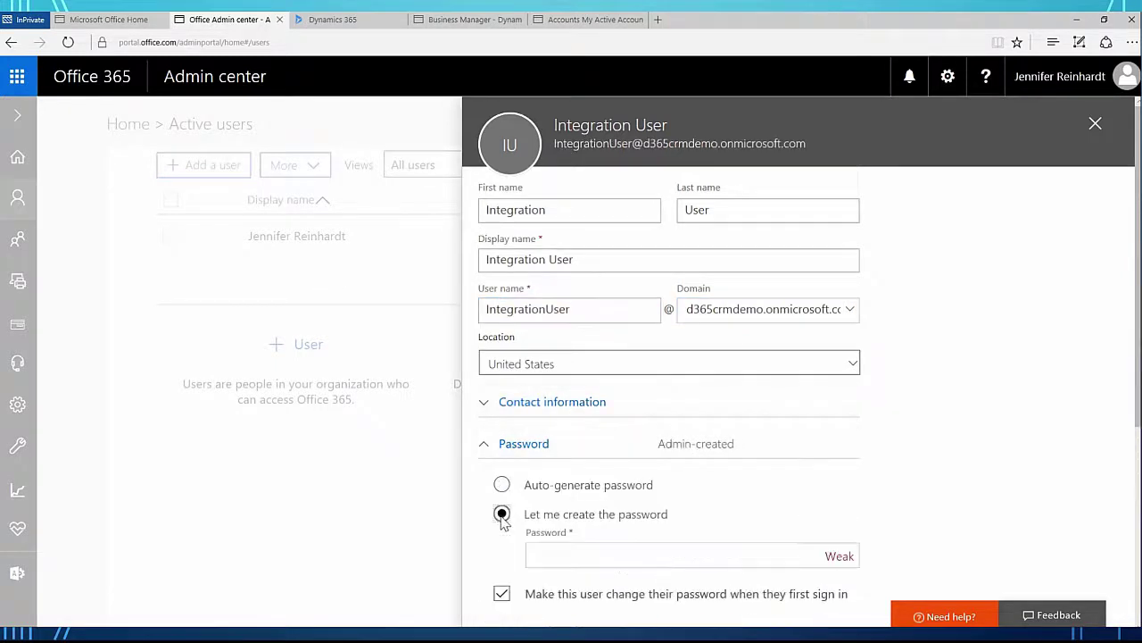
{"action": "left_click", "coordinate": [503, 594]}
{"action": "left_click", "coordinate": [647, 557]}
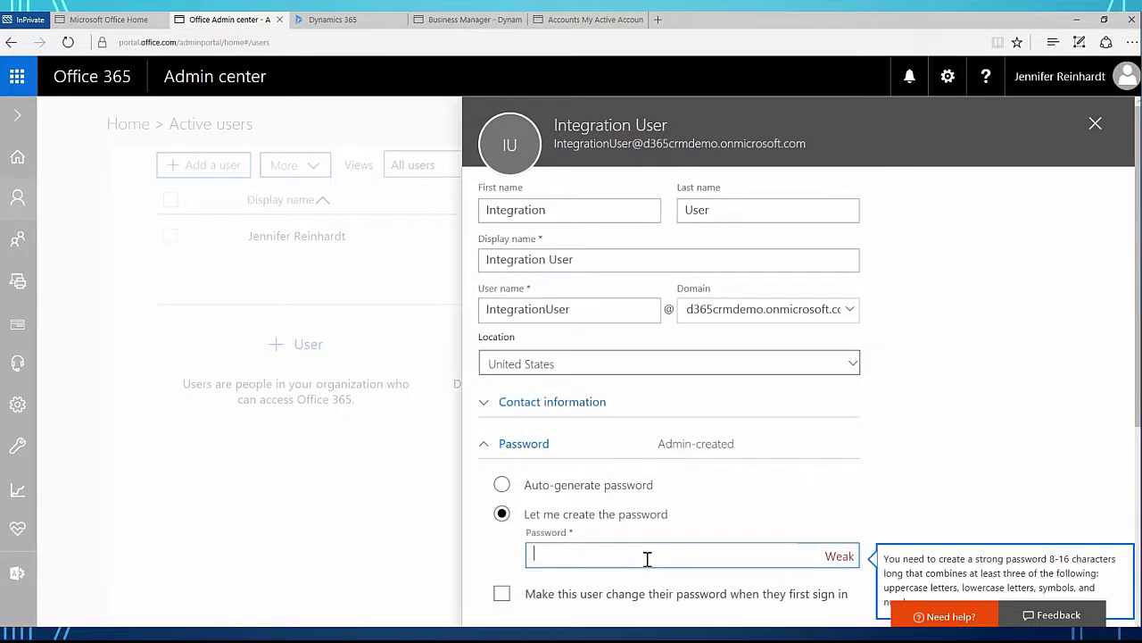
{"action": "type", "text": "pass@123"}
Step: Assign both Dynamics 365 licences and create the user without emailing the password
{"action": "scroll", "coordinate": [647, 557], "scroll_direction": "down", "scroll_amount": 3}
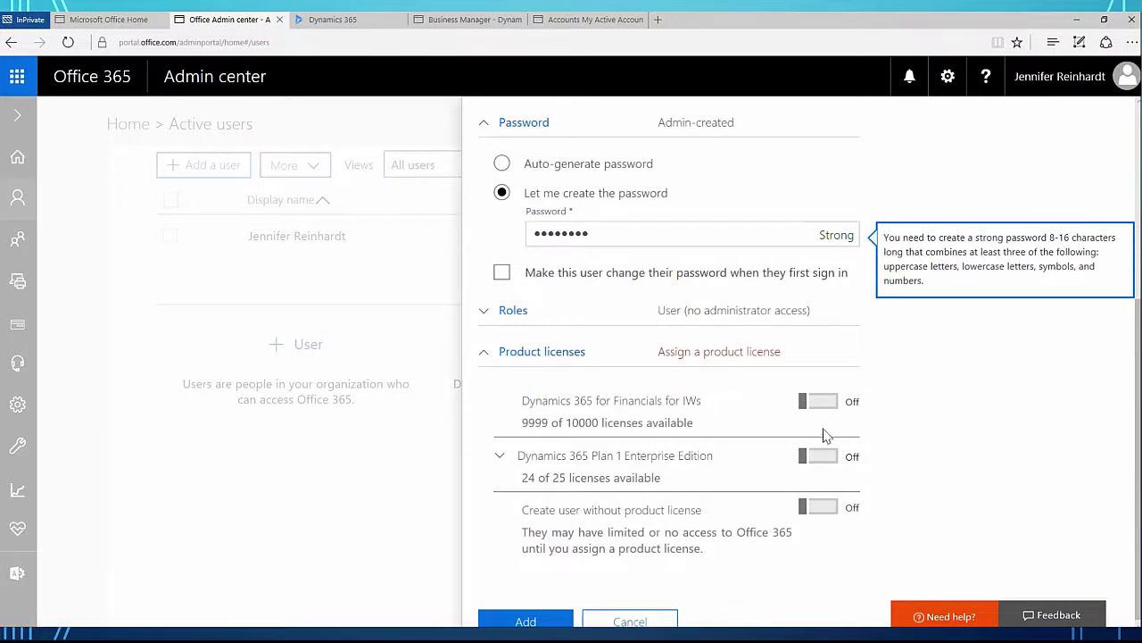
{"action": "left_click", "coordinate": [835, 456]}
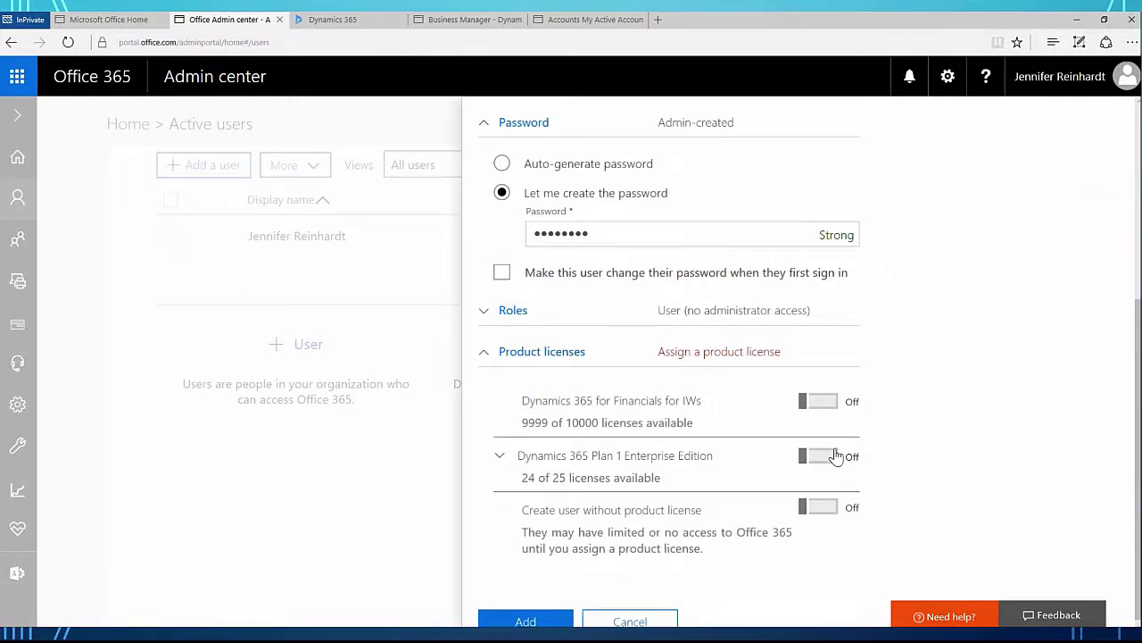
{"action": "left_click", "coordinate": [834, 405]}
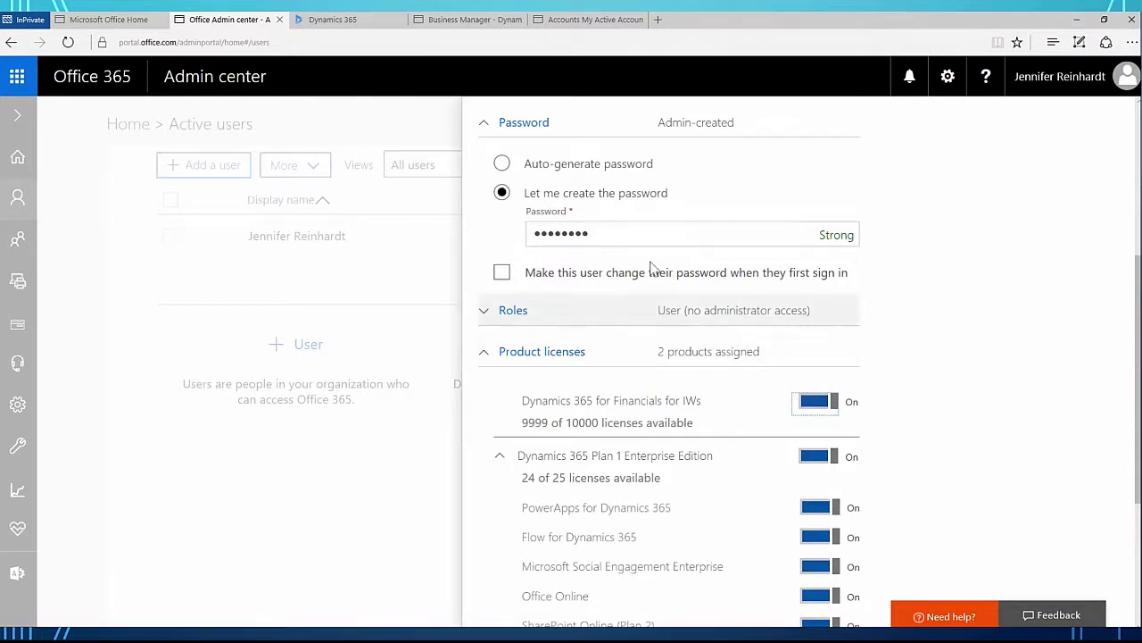
{"action": "scroll", "coordinate": [721, 364], "scroll_direction": "down", "scroll_amount": 3}
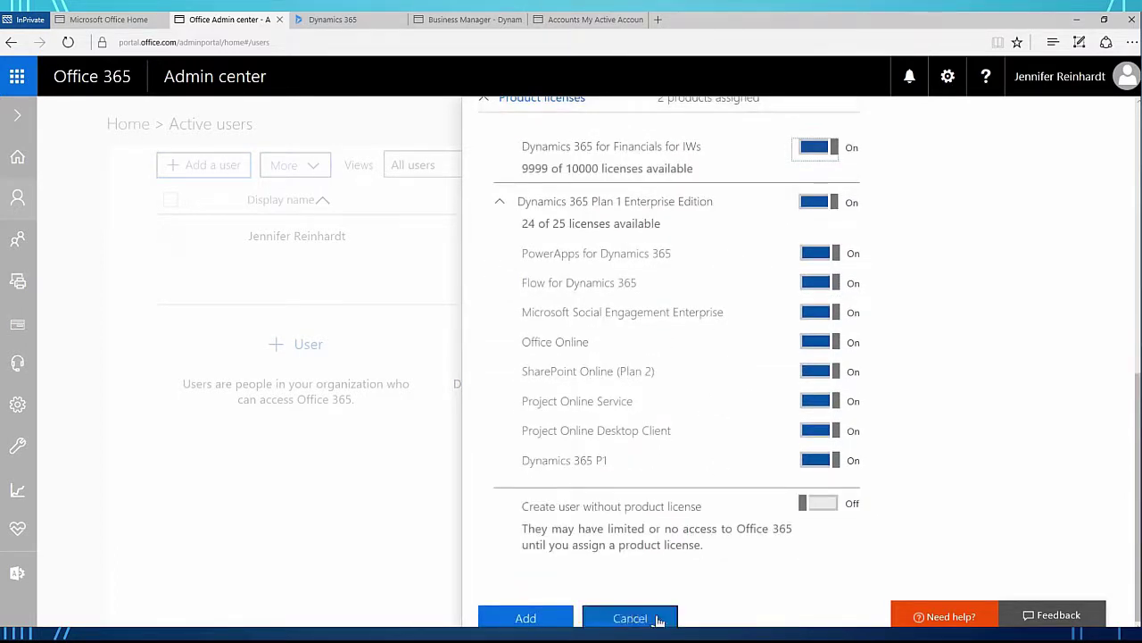
{"action": "left_click", "coordinate": [540, 617]}
{"action": "left_click", "coordinate": [486, 300]}
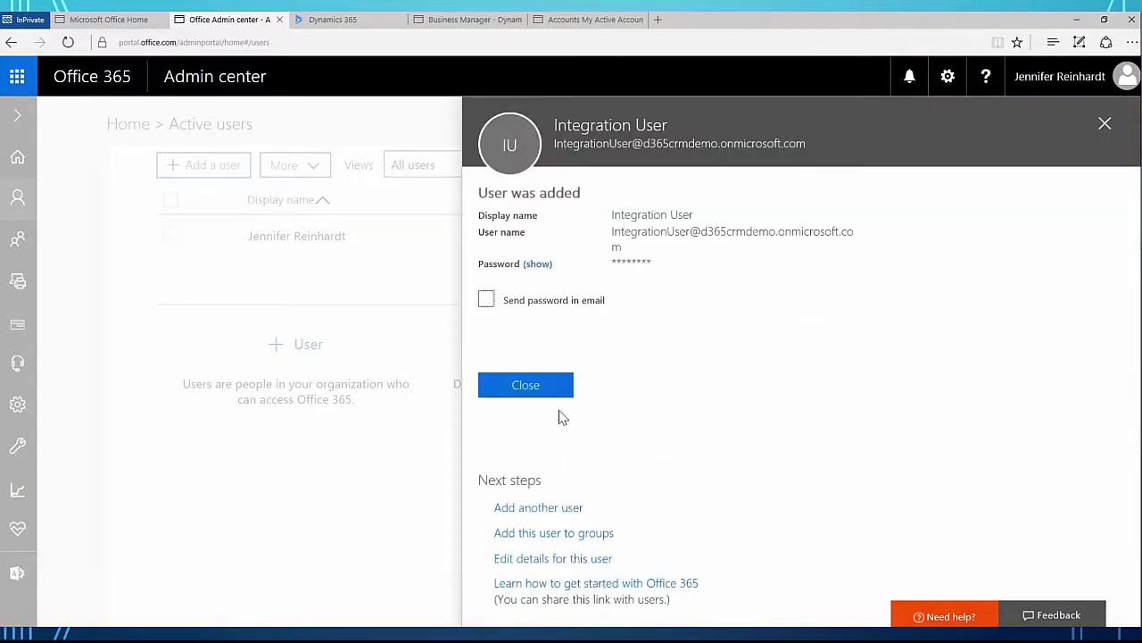
{"action": "left_click", "coordinate": [530, 391]}
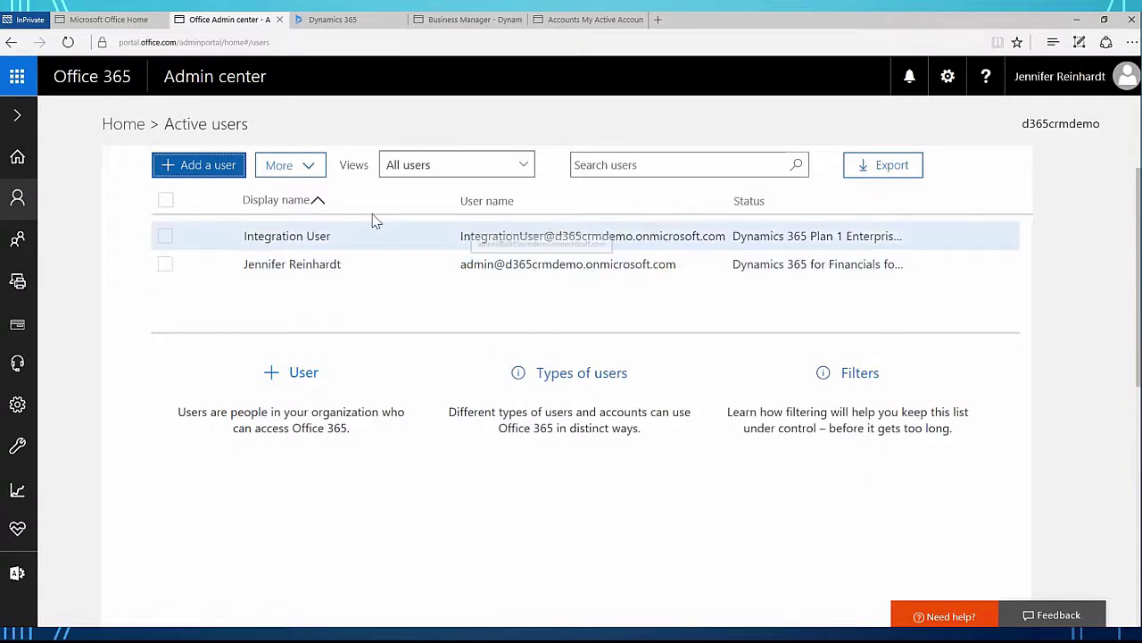
Step: Close the admin center and open Dynamics 365 from the Office 365 home page
{"action": "left_click", "coordinate": [279, 20]}
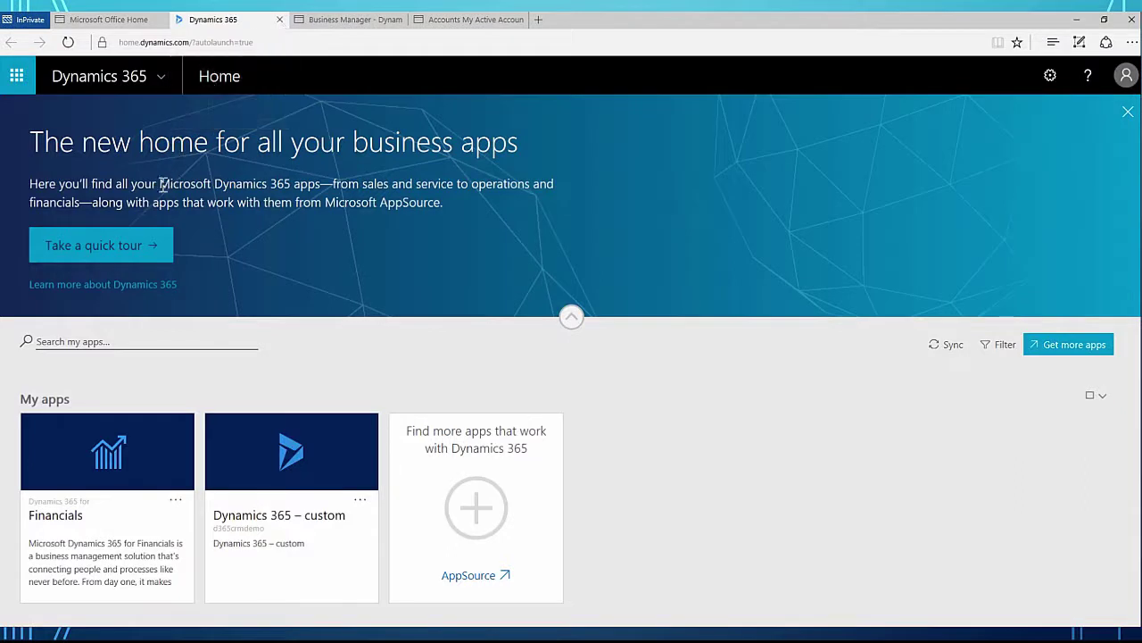
{"action": "left_click", "coordinate": [112, 19]}
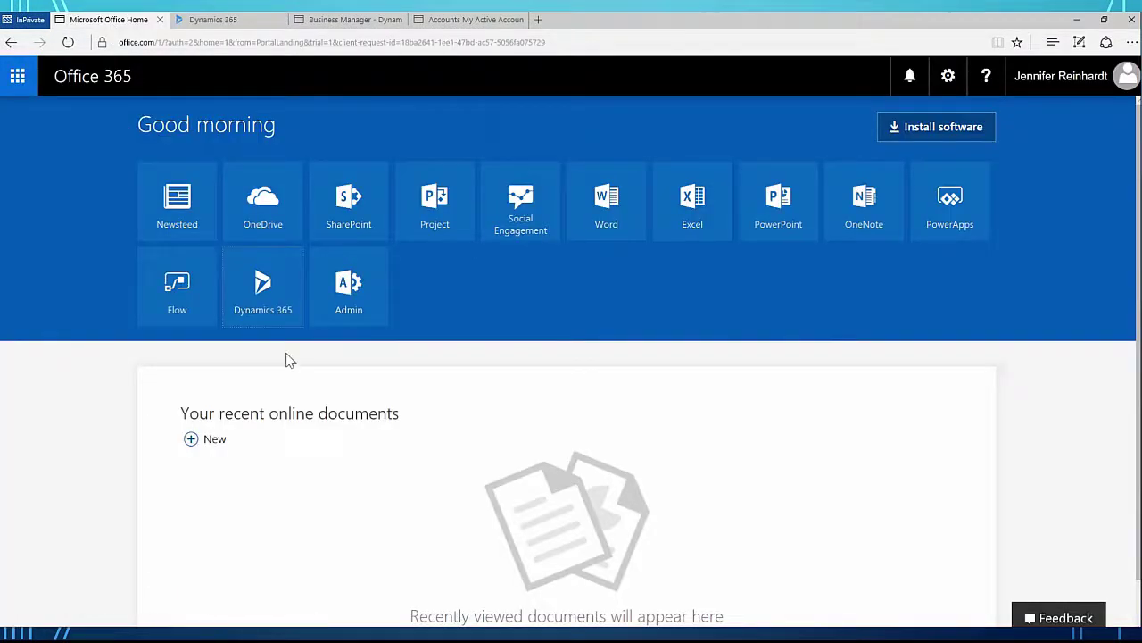
{"action": "left_click", "coordinate": [271, 319]}
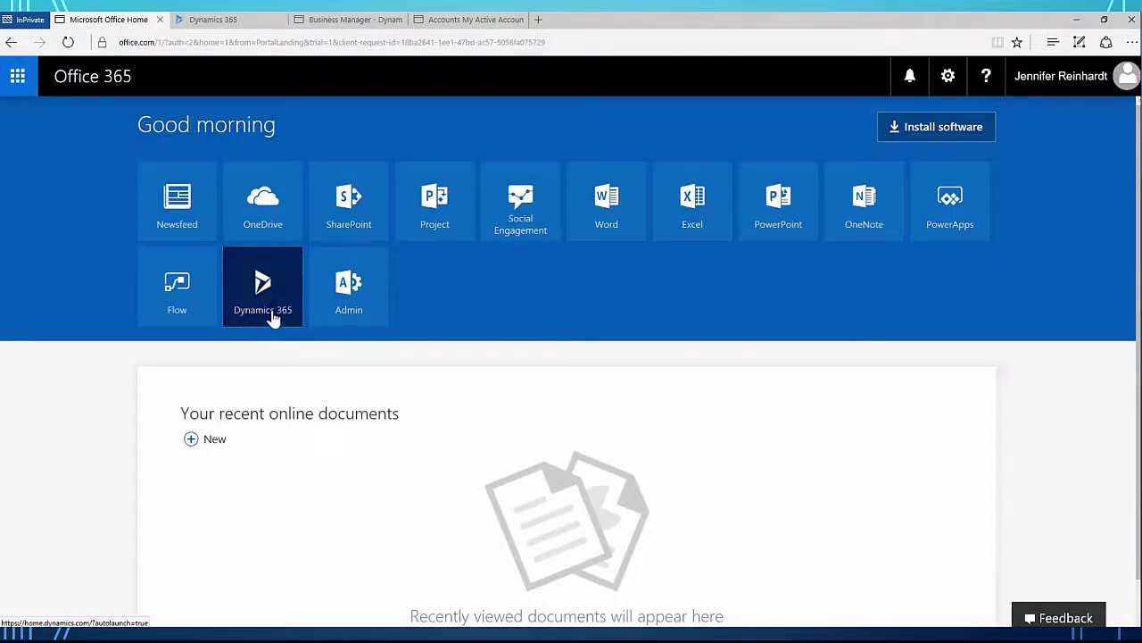
{"action": "left_click", "coordinate": [222, 21]}
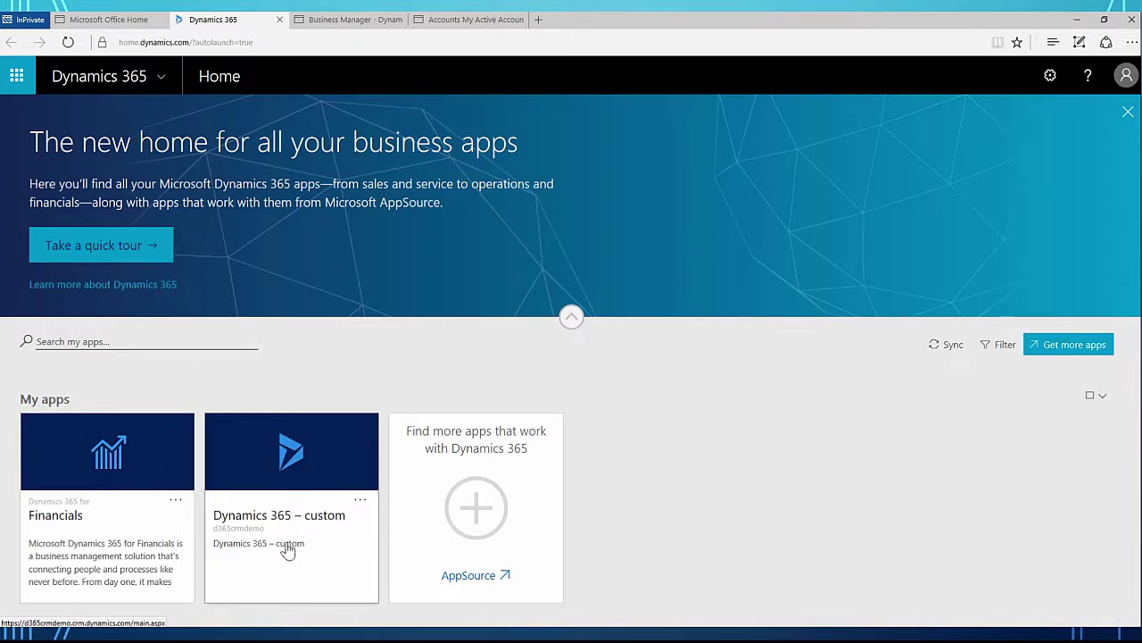
Step: On the Business Manager page, view and close Assisted Setup, then bring up page search
{"action": "left_click", "coordinate": [354, 26]}
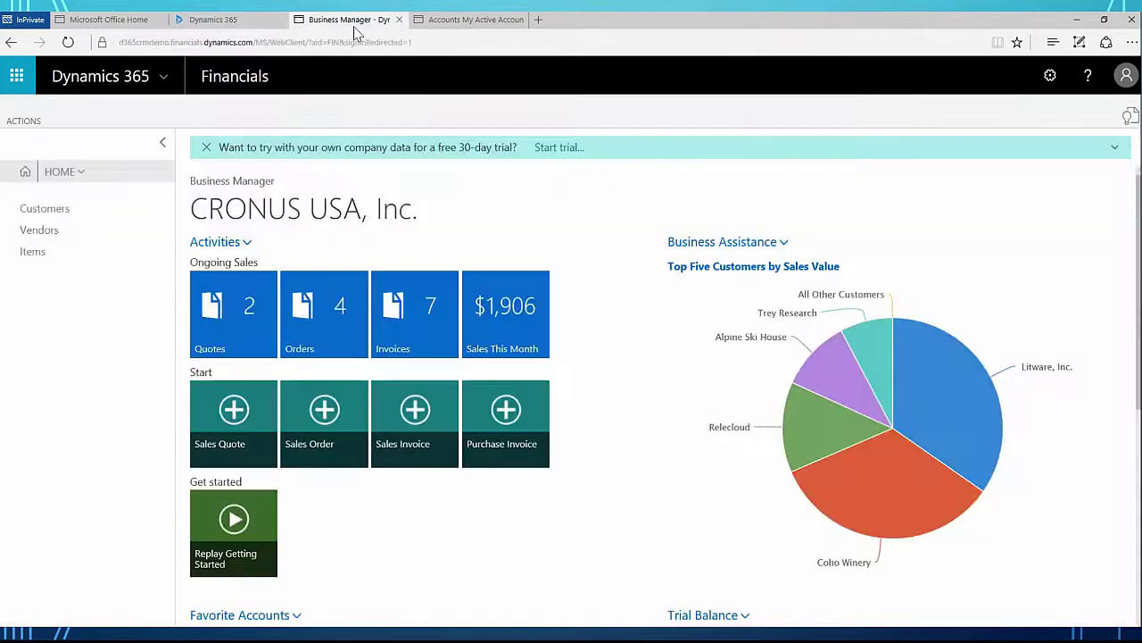
{"action": "left_click", "coordinate": [24, 128]}
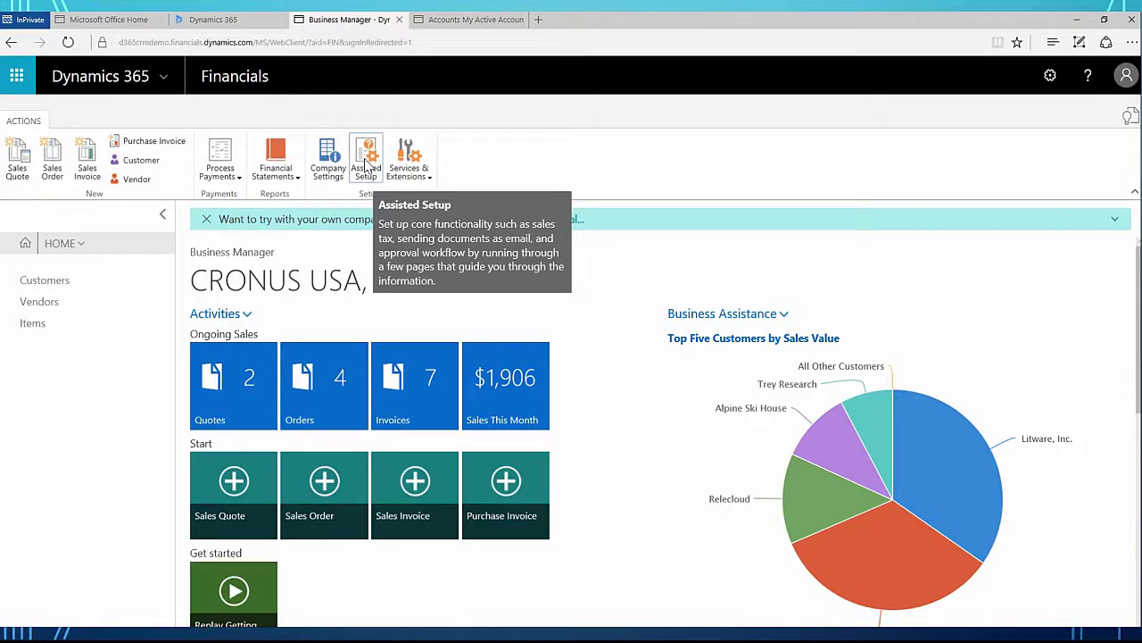
{"action": "left_click", "coordinate": [365, 163]}
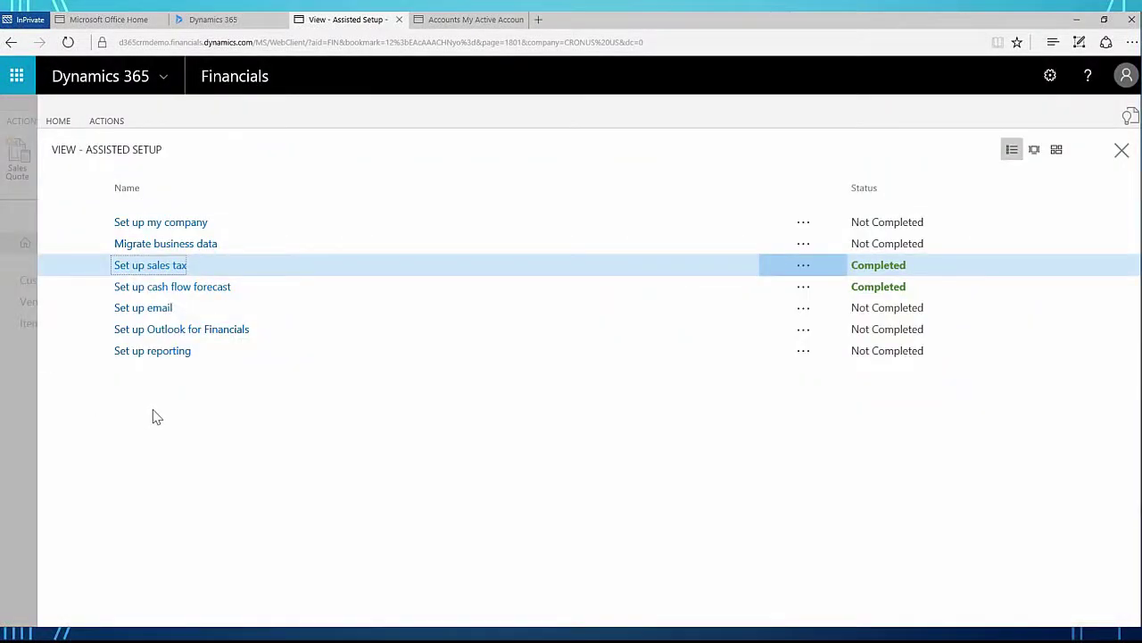
{"action": "left_click", "coordinate": [1122, 153]}
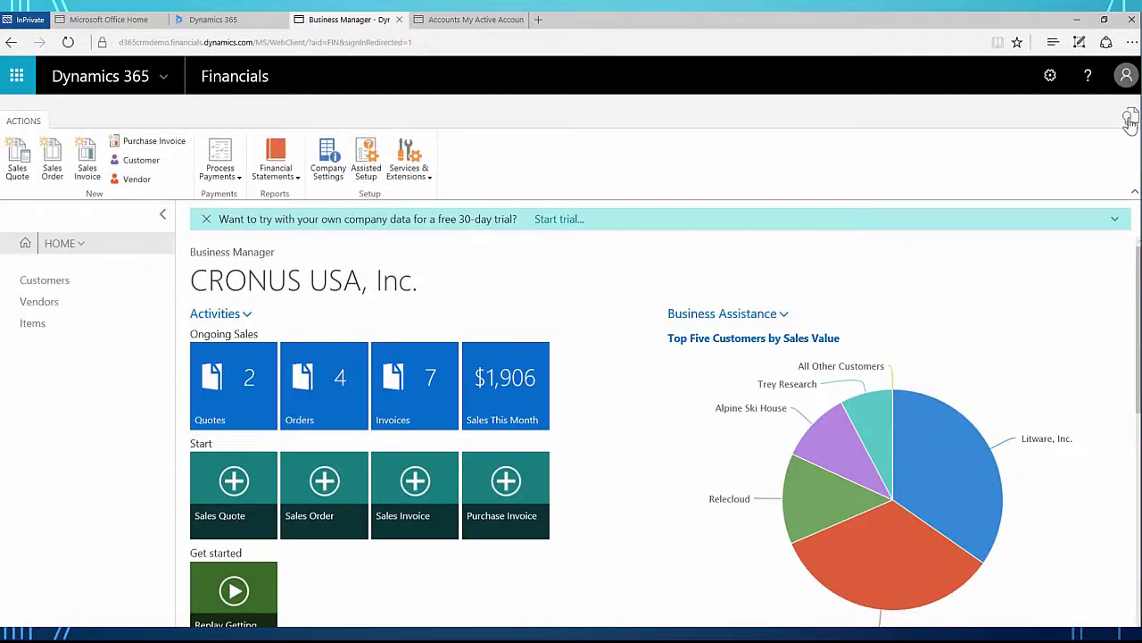
{"action": "left_click", "coordinate": [1130, 119]}
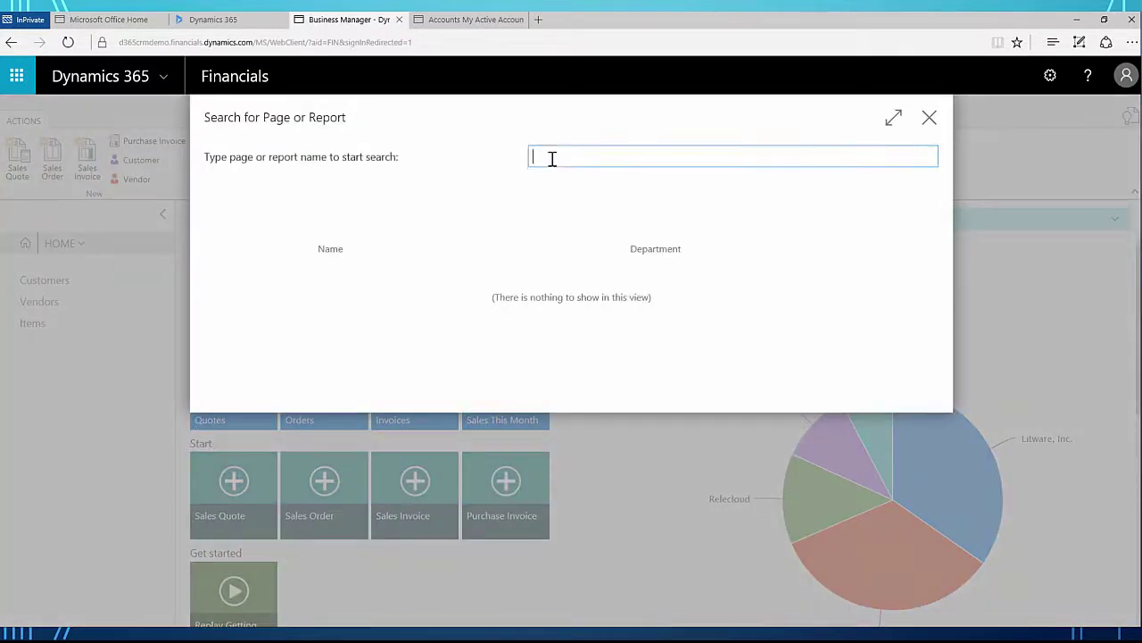
Step: Search 'Conpany' to open Company Information and set User Experience to Suite
{"action": "type", "text": "Conpany"}
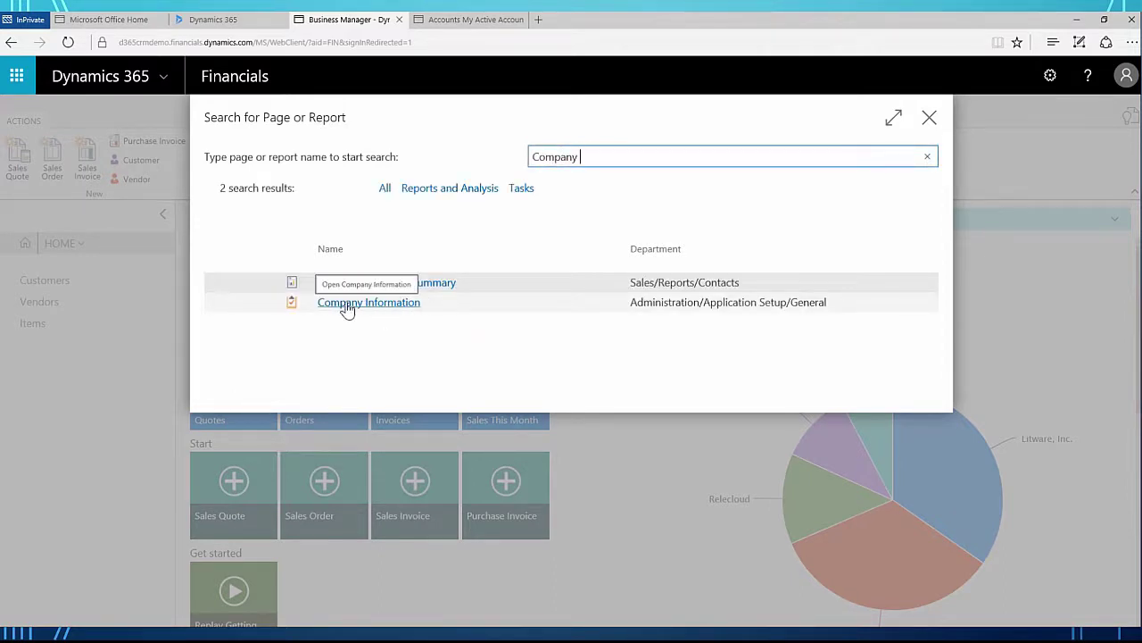
{"action": "left_click", "coordinate": [363, 305]}
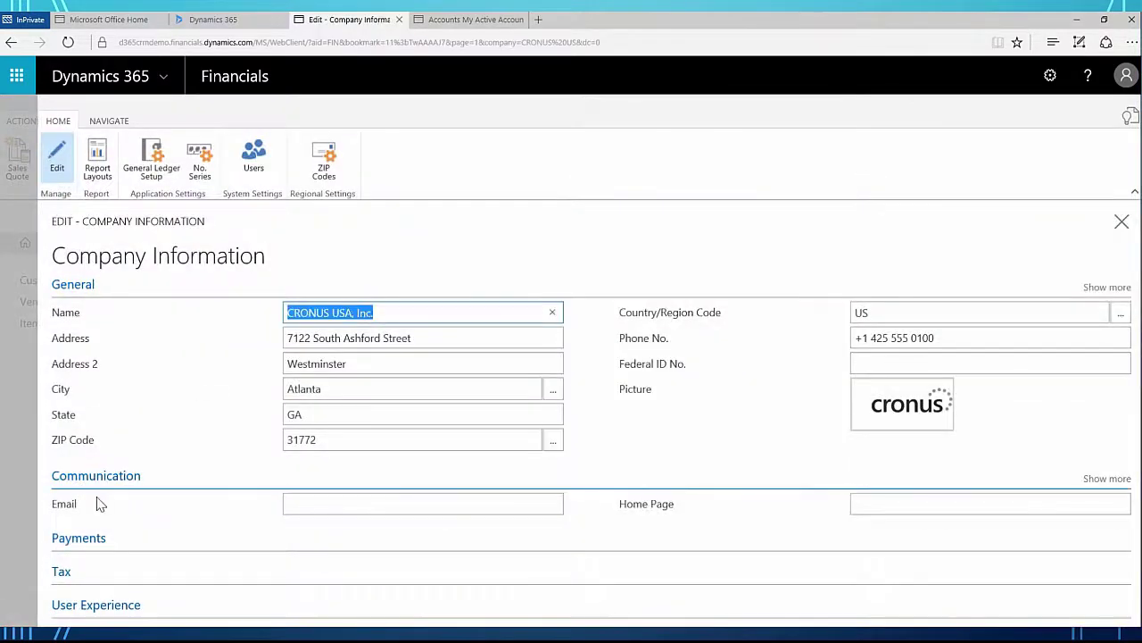
{"action": "left_click", "coordinate": [98, 608]}
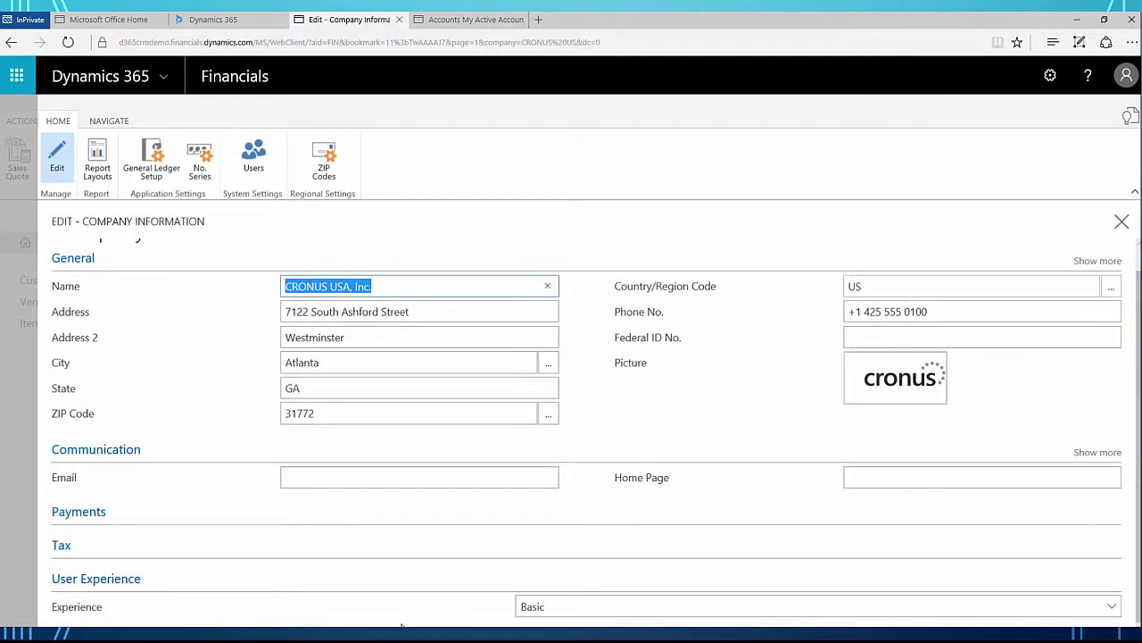
{"action": "left_click", "coordinate": [1112, 607]}
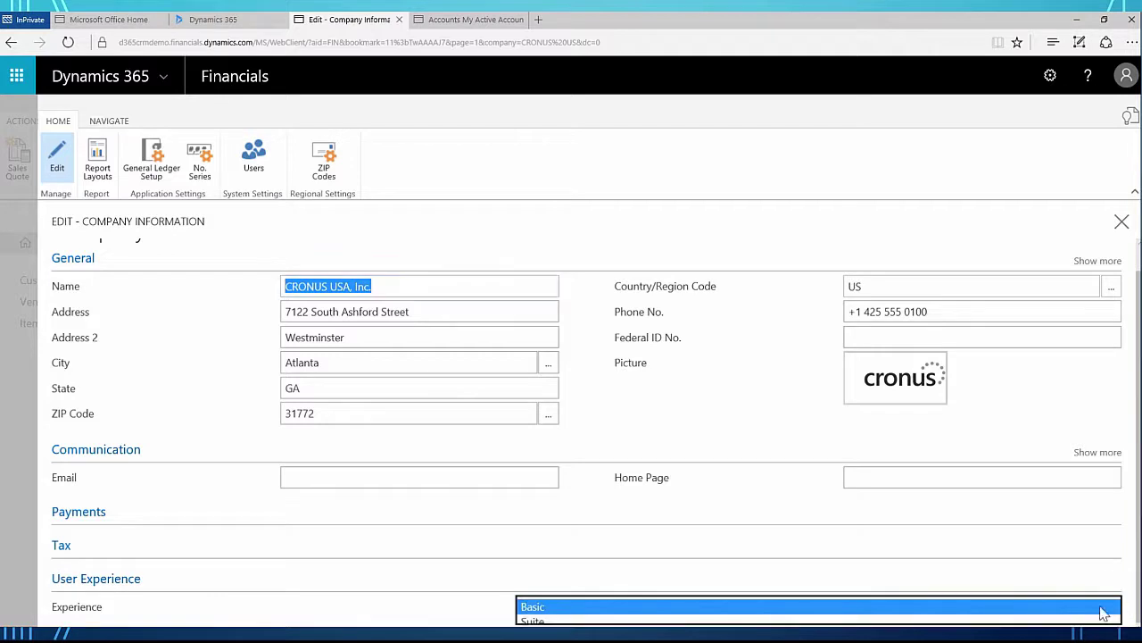
{"action": "left_click", "coordinate": [532, 621]}
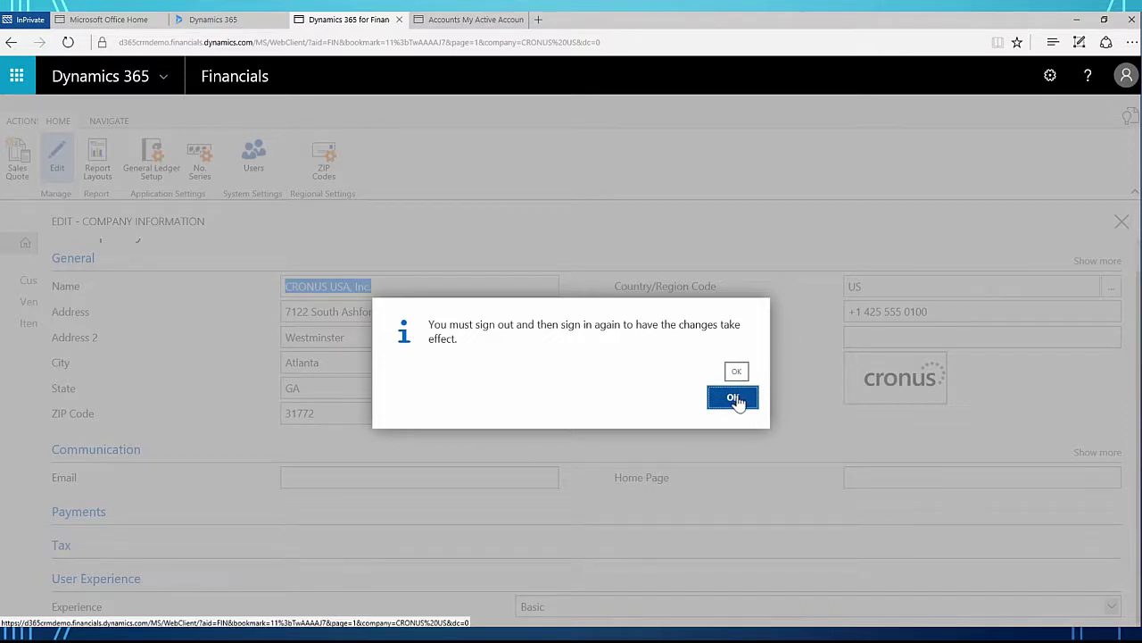
Step: Acknowledge the sign-in-again notice, check the account menu, and close Company Information
{"action": "left_click", "coordinate": [737, 402]}
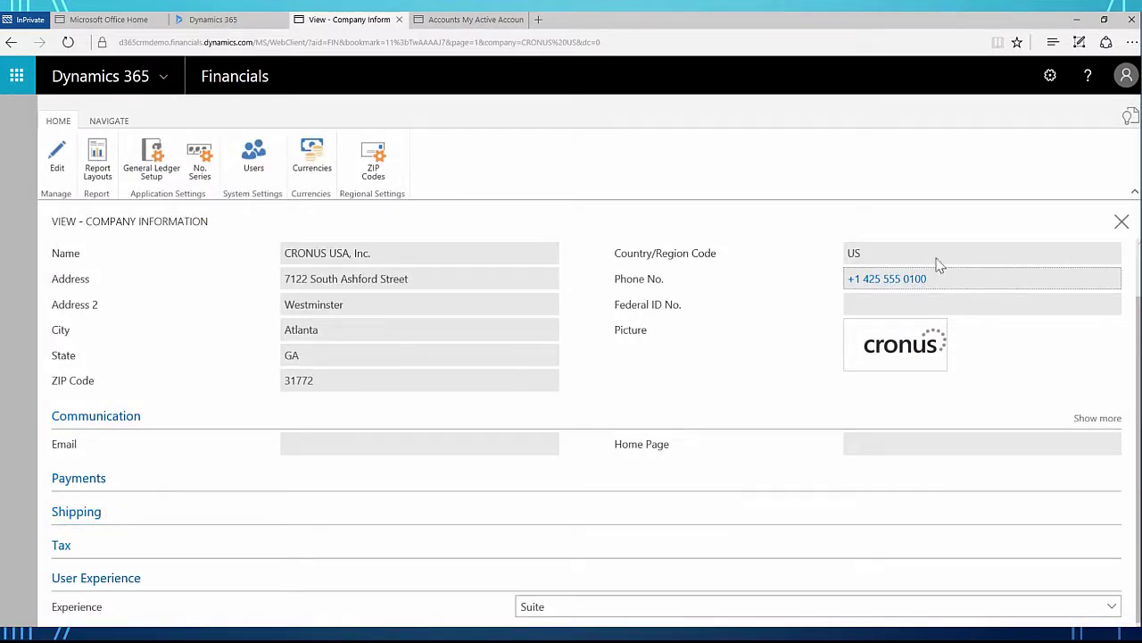
{"action": "left_click", "coordinate": [1125, 78]}
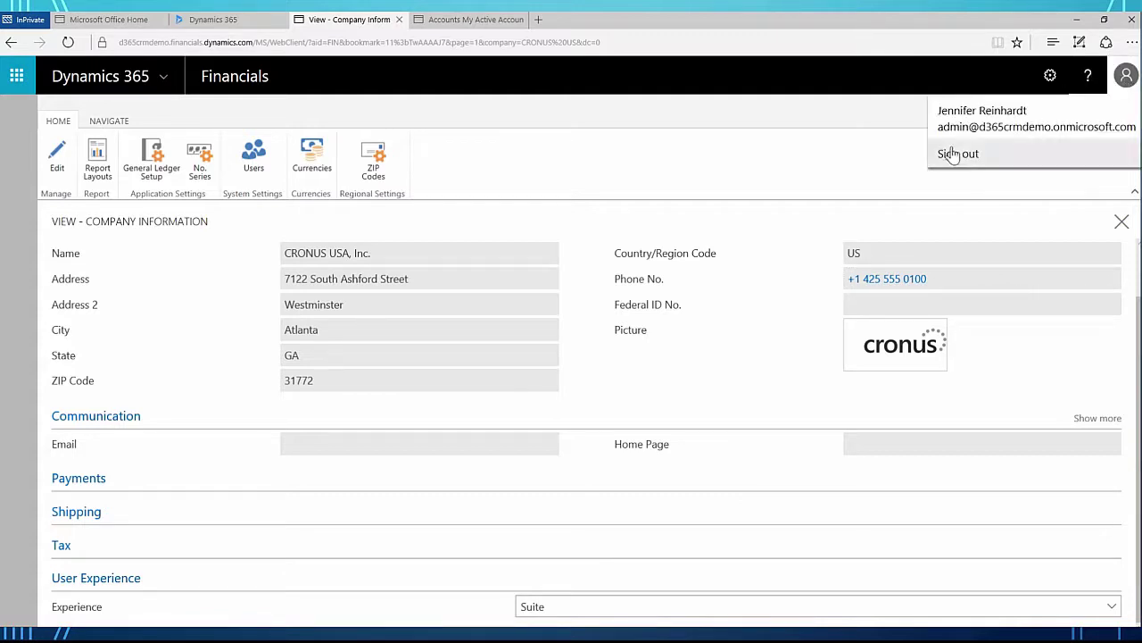
{"action": "left_click", "coordinate": [660, 167]}
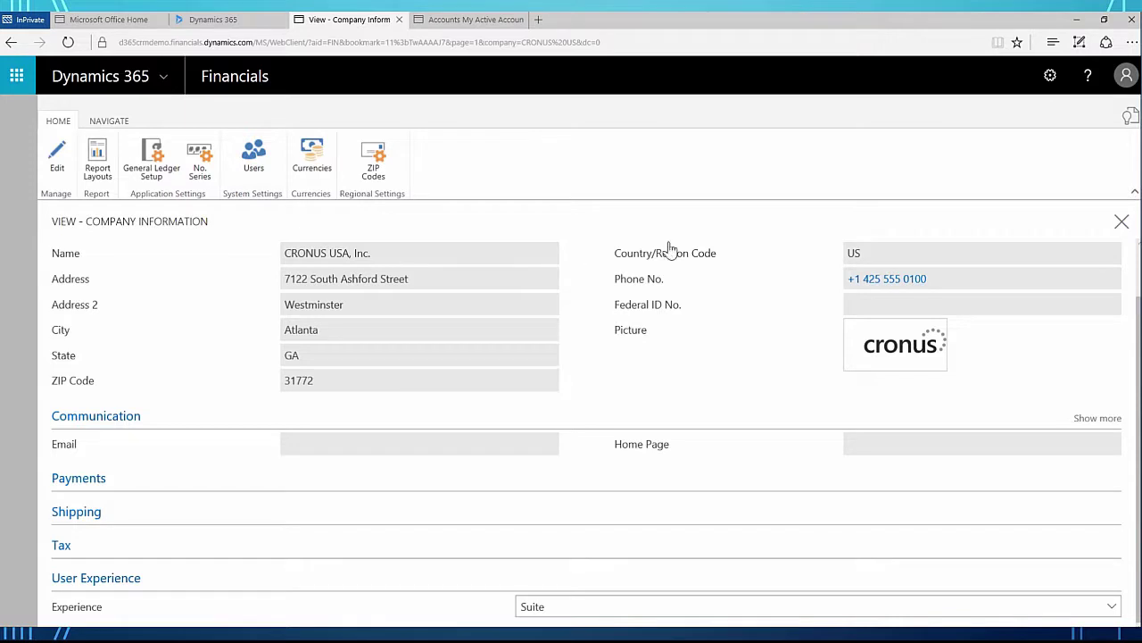
{"action": "left_click", "coordinate": [1121, 222]}
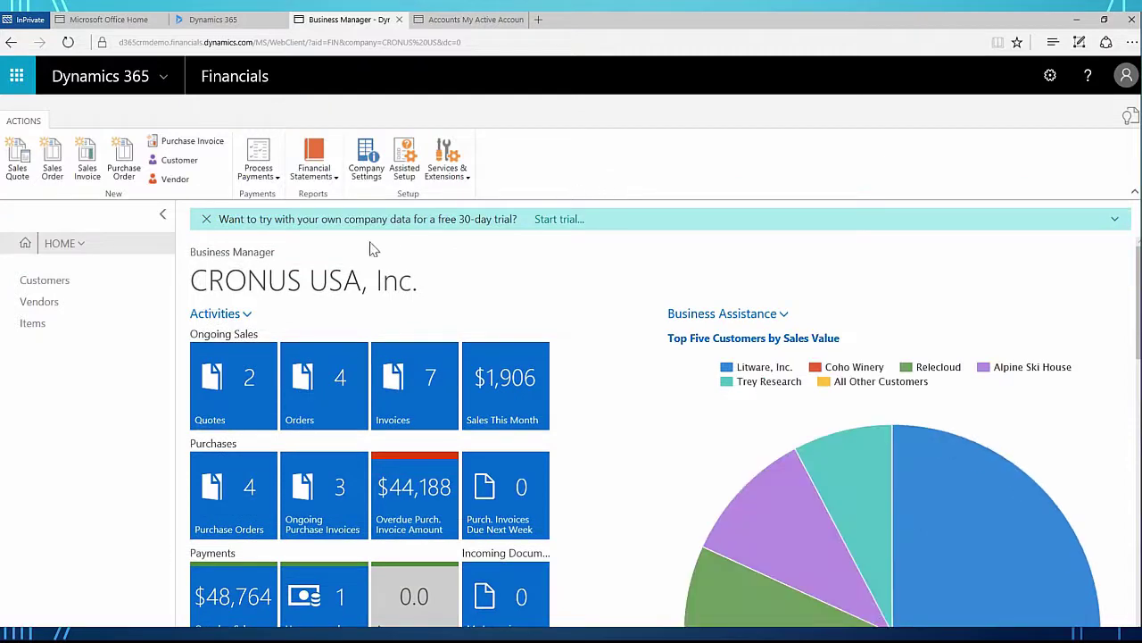
Step: Launch the Set up Dynamics CRM connection wizard from Assisted Setup
{"action": "left_click", "coordinate": [406, 168]}
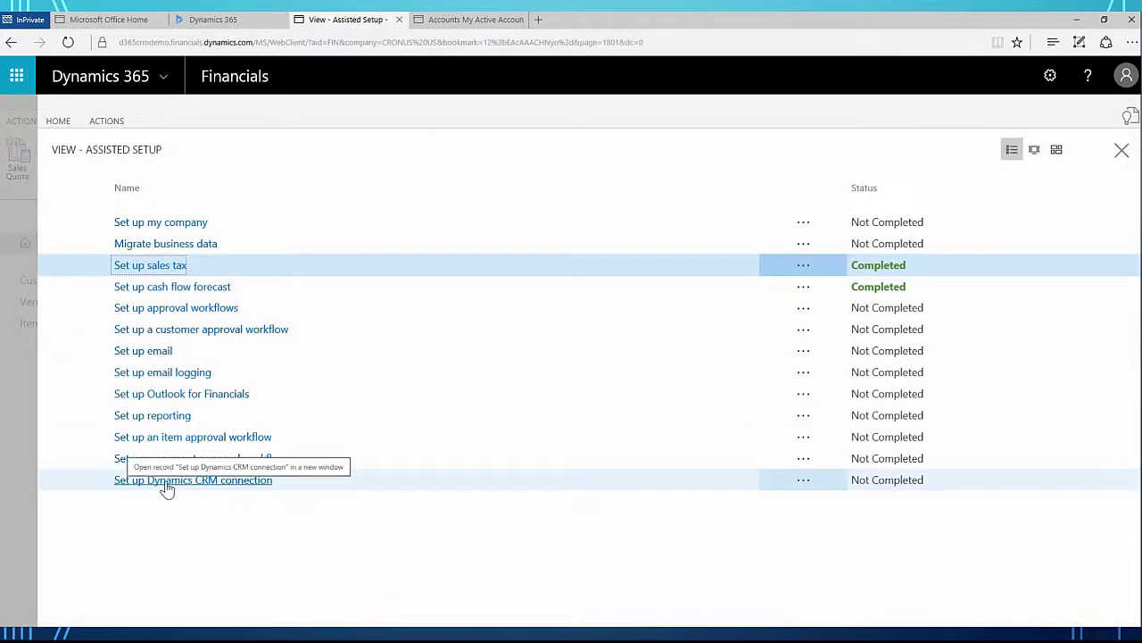
{"action": "left_click", "coordinate": [227, 481]}
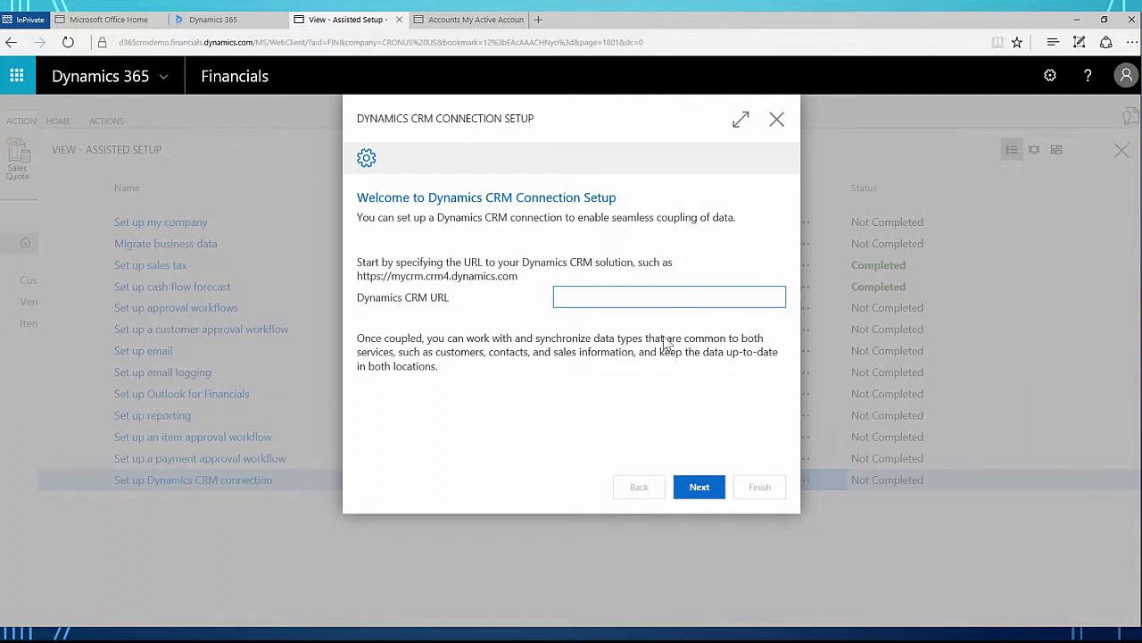
{"action": "type", "text": "https://d365crmdemo.crm.dynamics.com"}
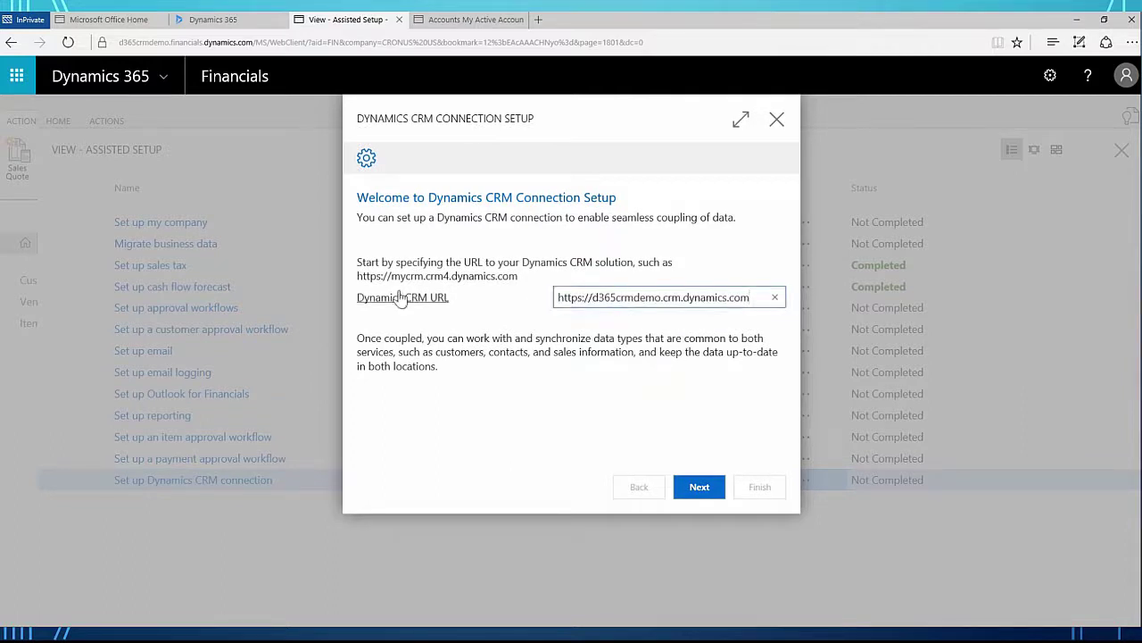
{"action": "left_click", "coordinate": [701, 492]}
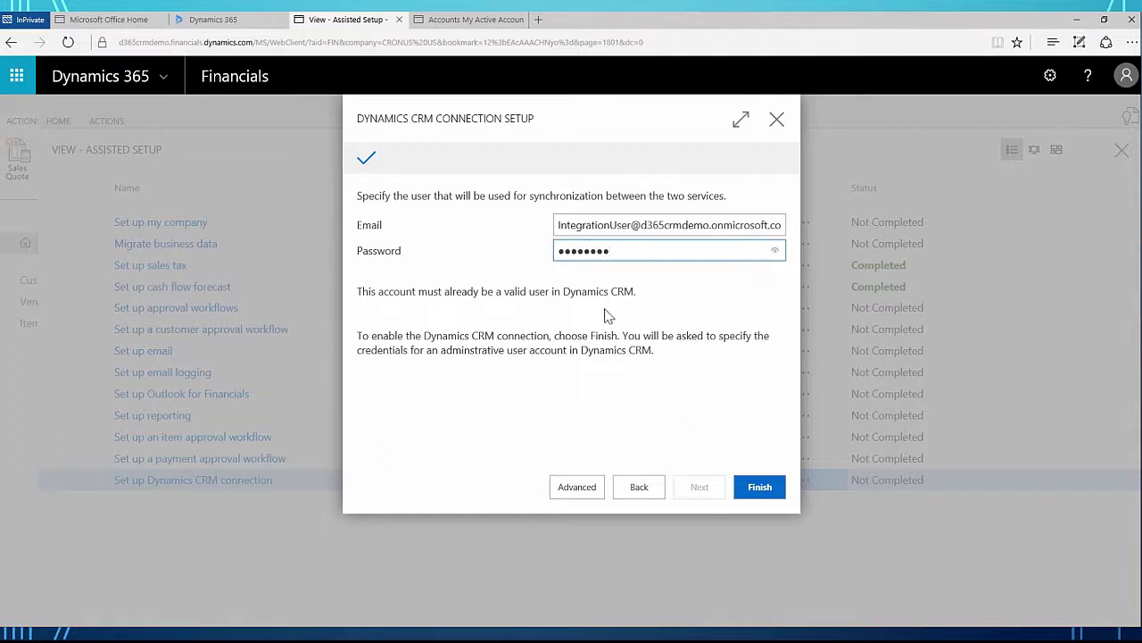
Step: Finish the wizard and supply the administrator's email and password in Dynamics CRM Admin Credentials
{"action": "left_click", "coordinate": [757, 488]}
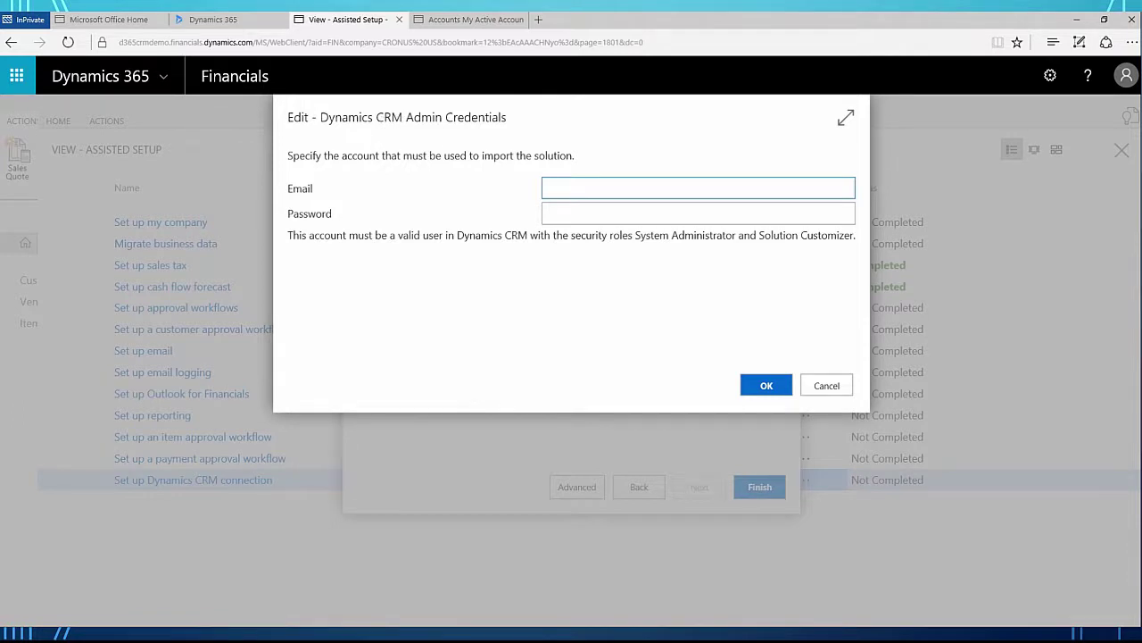
{"action": "left_click", "coordinate": [562, 186]}
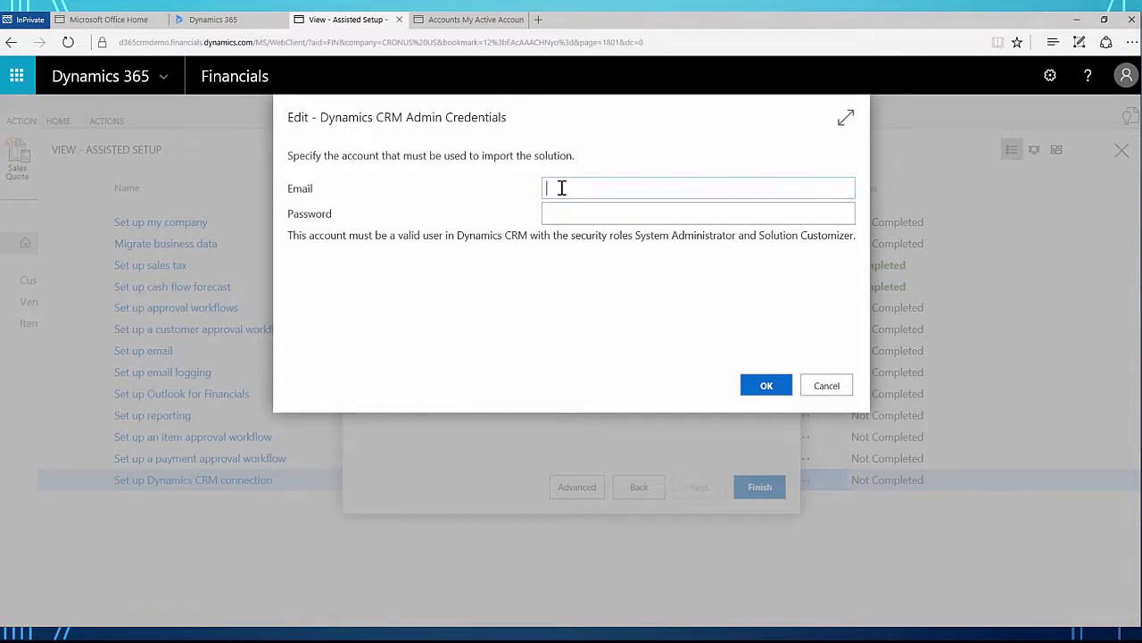
{"action": "key", "text": "ctrl+v"}
{"action": "left_click", "coordinate": [546, 216]}
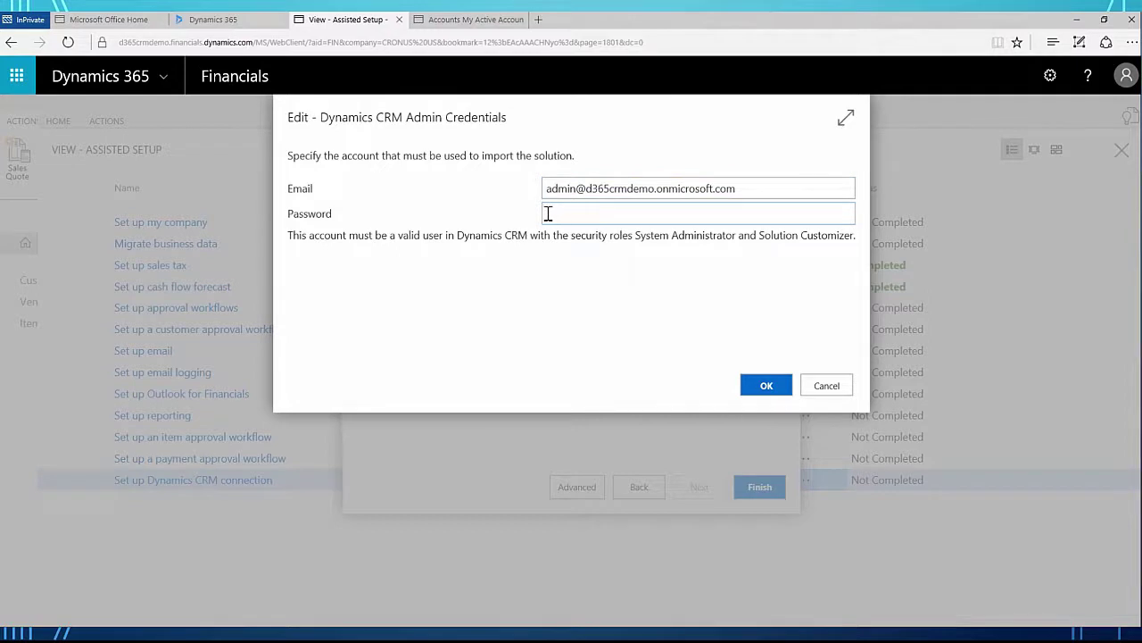
{"action": "type", "text": "password"}
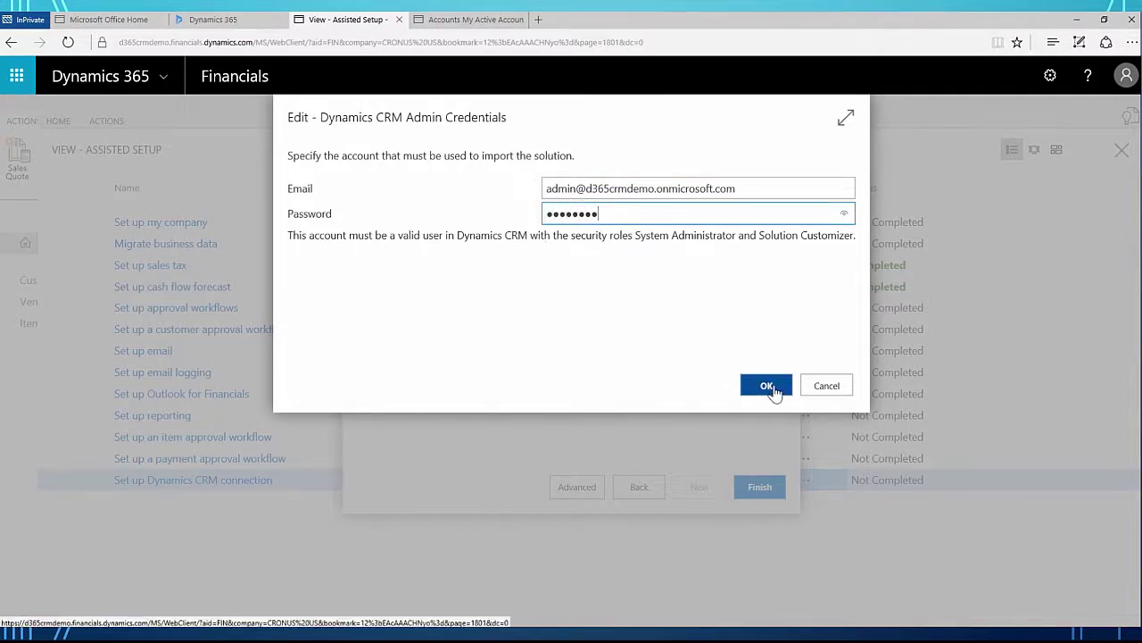
{"action": "left_click", "coordinate": [767, 386]}
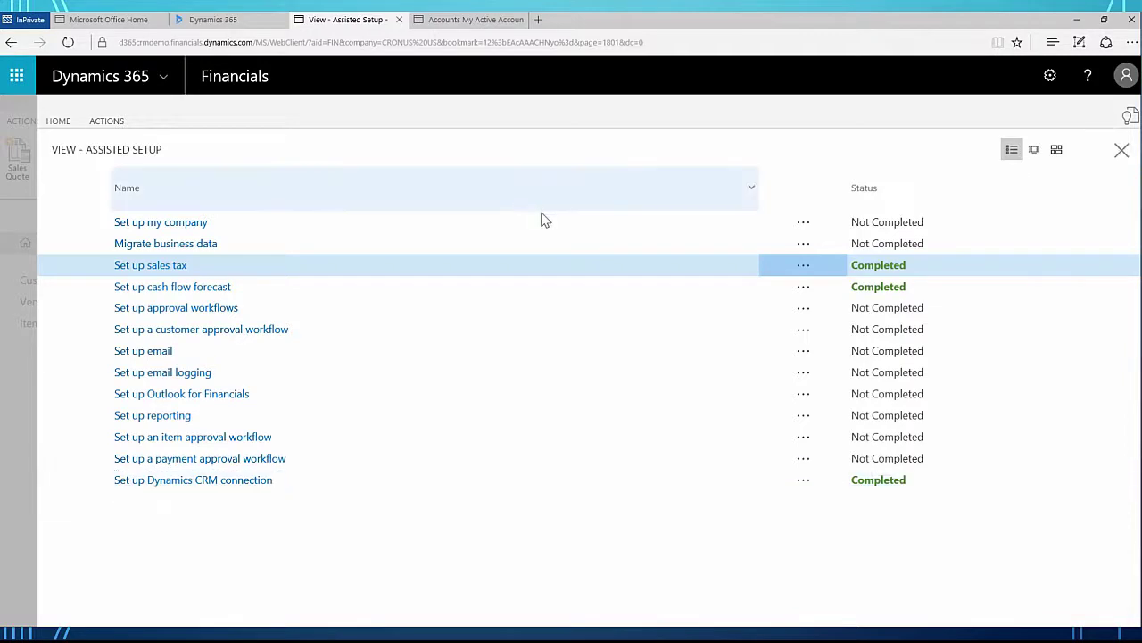
Step: Close Assisted Setup and search 'CRM Connection' to open Microsoft Dynamics CRM Connection Setup
{"action": "left_click", "coordinate": [1117, 155]}
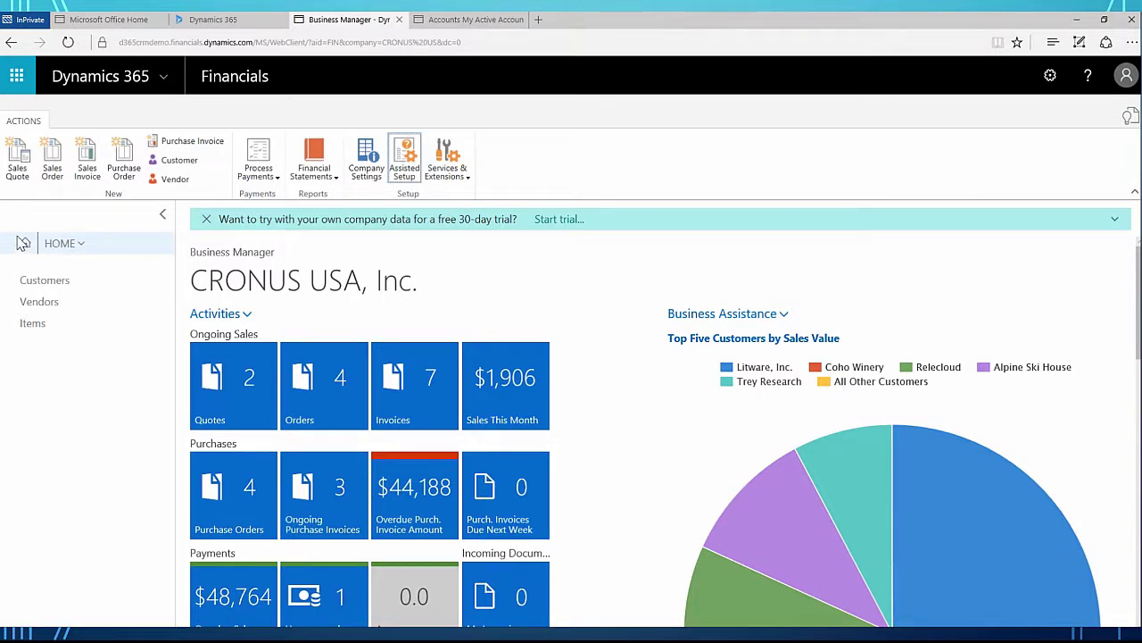
{"action": "left_click", "coordinate": [1132, 118]}
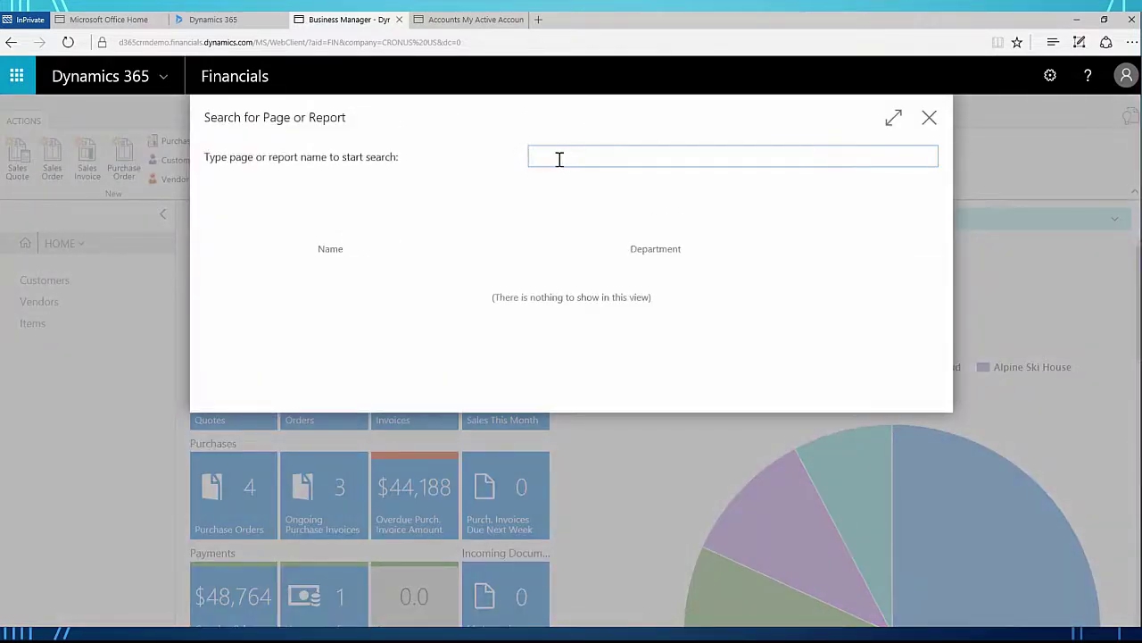
{"action": "type", "text": "CRM Connection"}
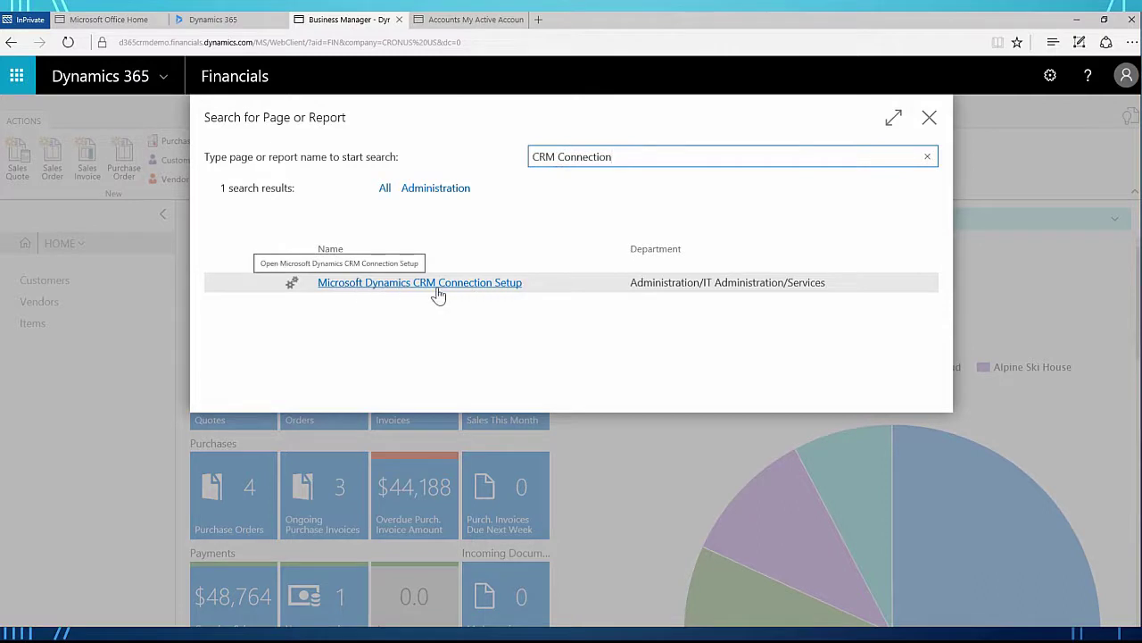
{"action": "left_click", "coordinate": [461, 289]}
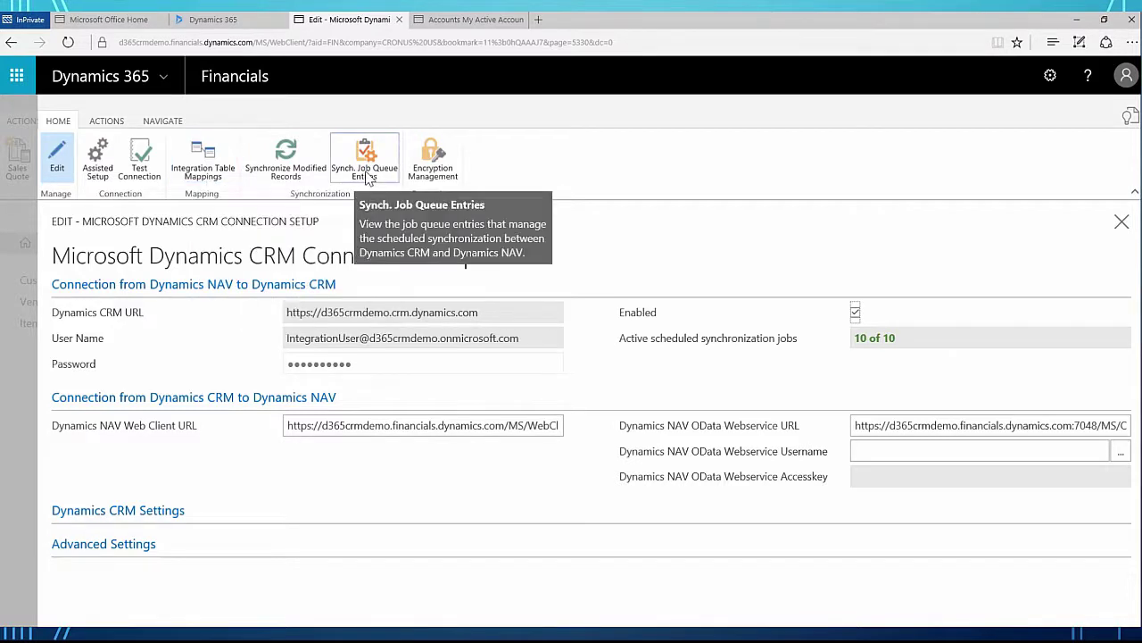
Step: Open the Integration Table Mappings list and scroll right to the Synch. Only Coupled Records column
{"action": "left_click", "coordinate": [198, 173]}
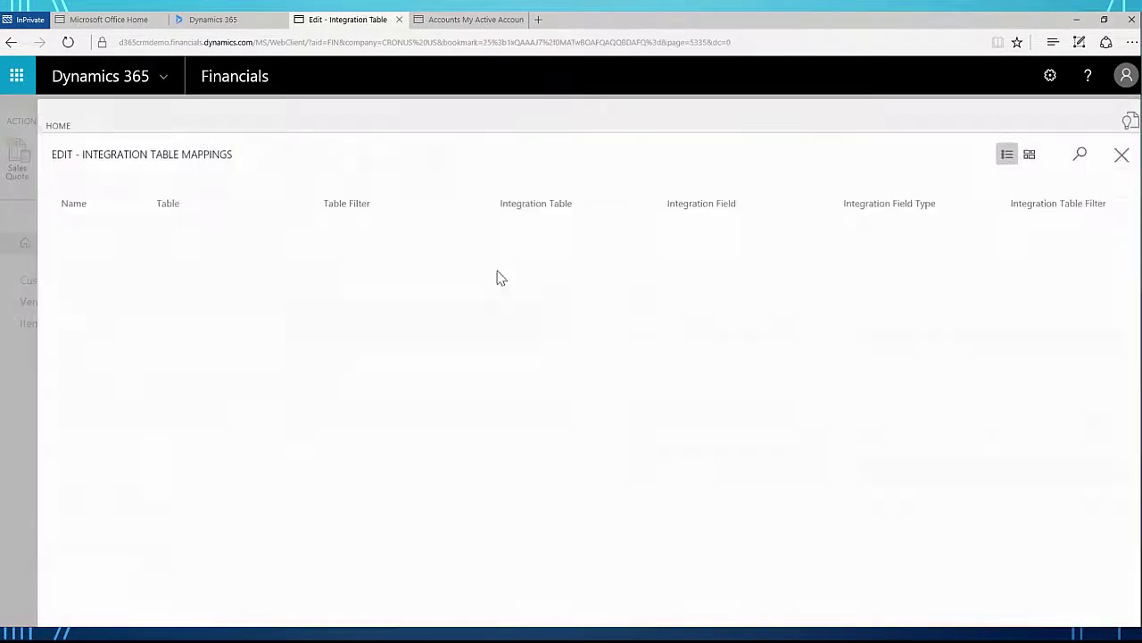
{"action": "left_click", "coordinate": [58, 120]}
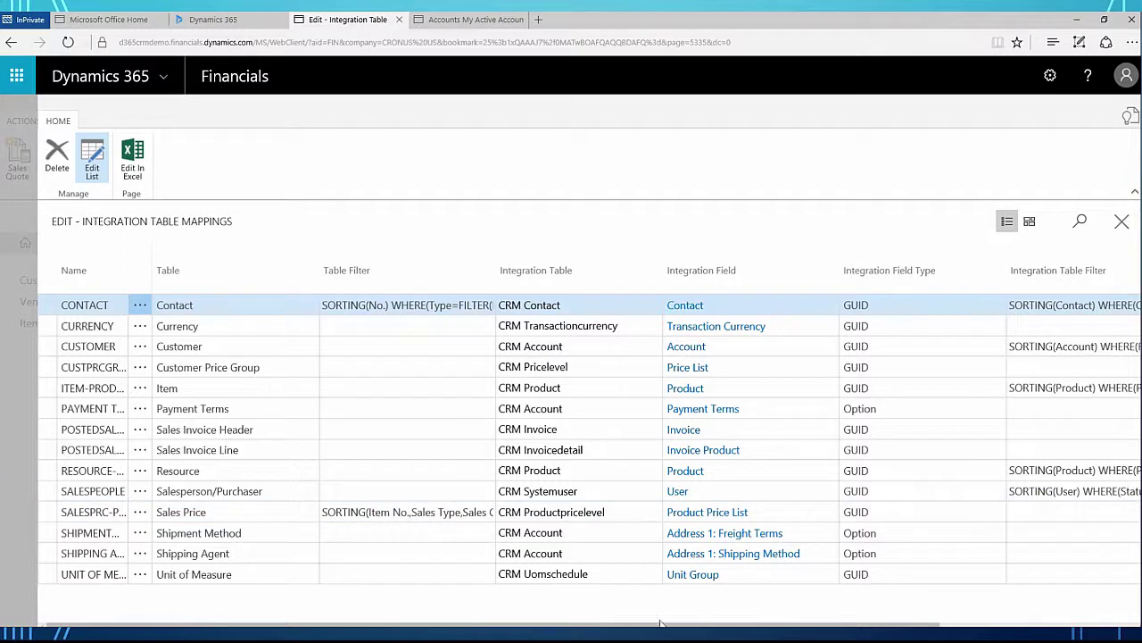
{"action": "left_click_drag", "start_coordinate": [662, 624], "coordinate": [838, 625]}
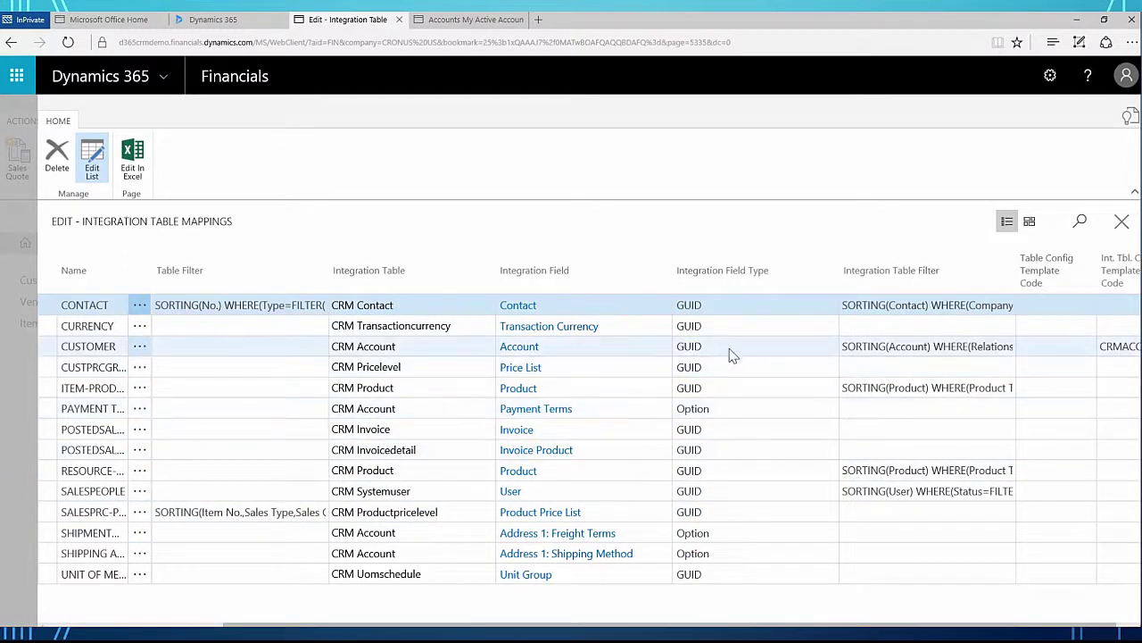
{"action": "scroll", "coordinate": [612, 624], "scroll_direction": "right", "scroll_amount": 3}
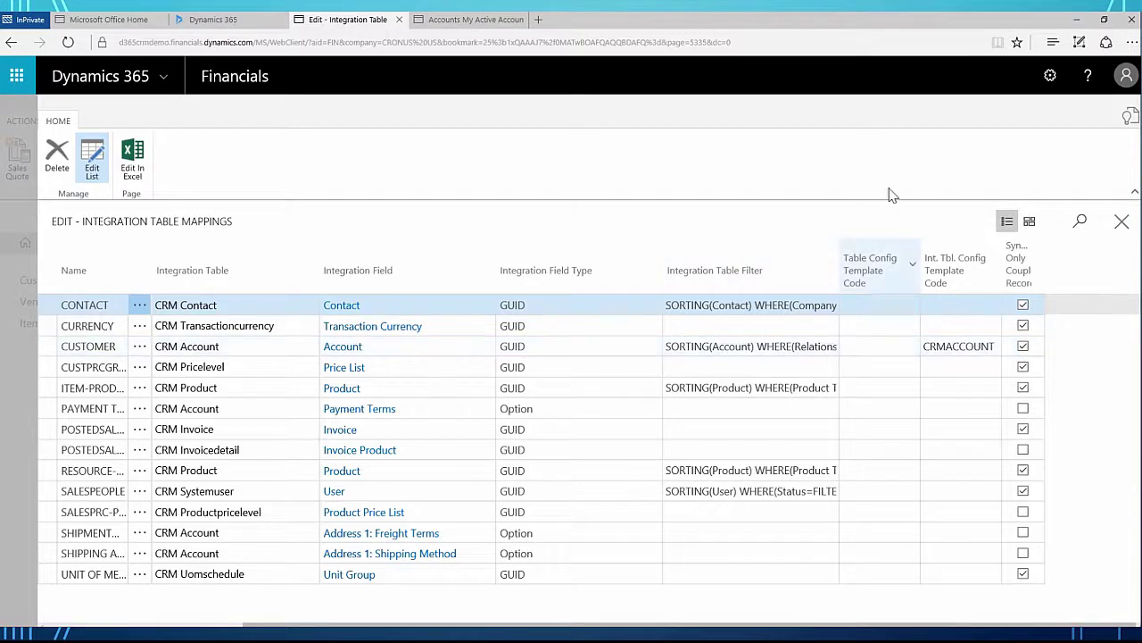
Step: Uncheck Synch. Only Coupled Records for the CONTACT, CURRENCY, CUSTOMER, customer price group and item-product mappings, then close the list
{"action": "left_click", "coordinate": [1023, 306]}
{"action": "left_click", "coordinate": [1023, 325]}
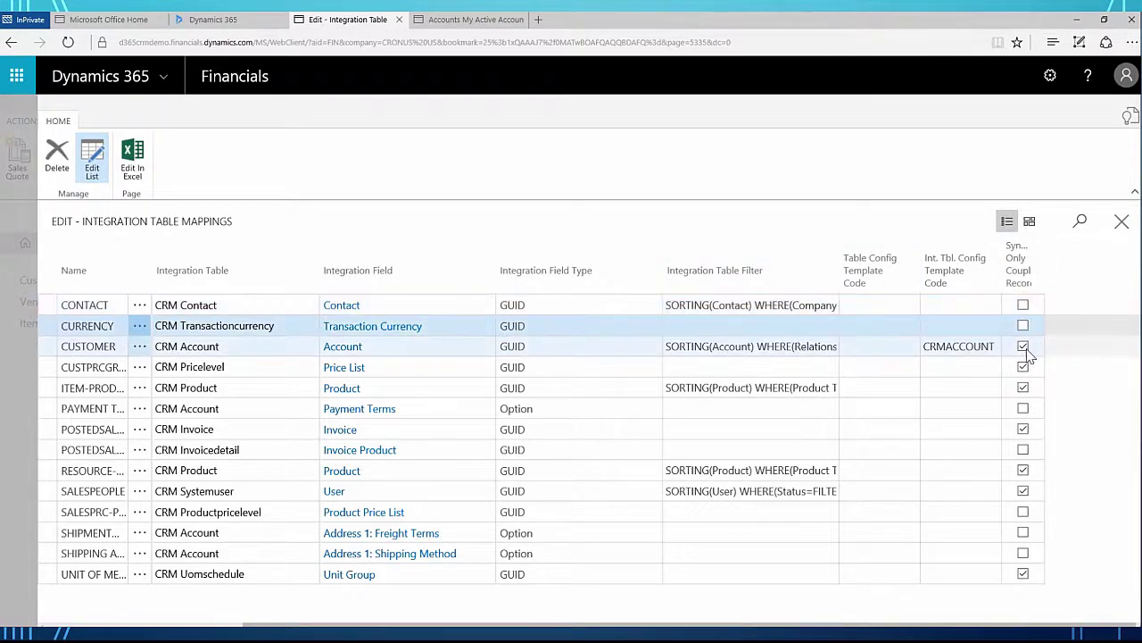
{"action": "left_click", "coordinate": [1023, 346]}
{"action": "left_click", "coordinate": [1023, 366]}
{"action": "left_click", "coordinate": [1023, 388]}
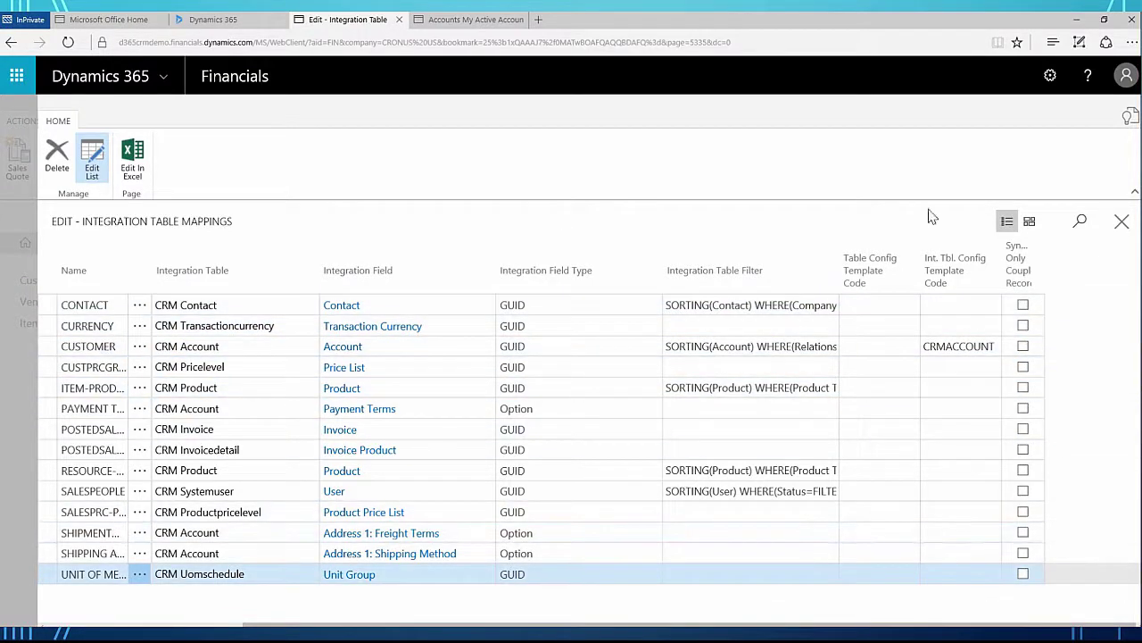
{"action": "left_click", "coordinate": [1121, 223]}
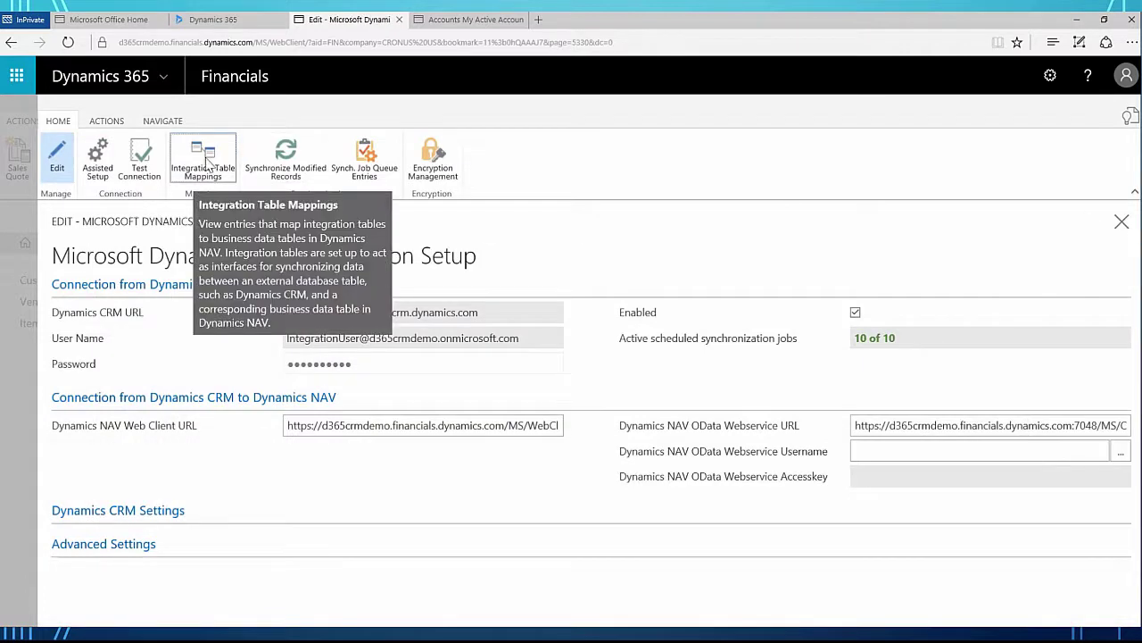
Step: In Synch. Job Queue Entries, set the SALESPEOPLE sync job On Hold
{"action": "left_click", "coordinate": [376, 172]}
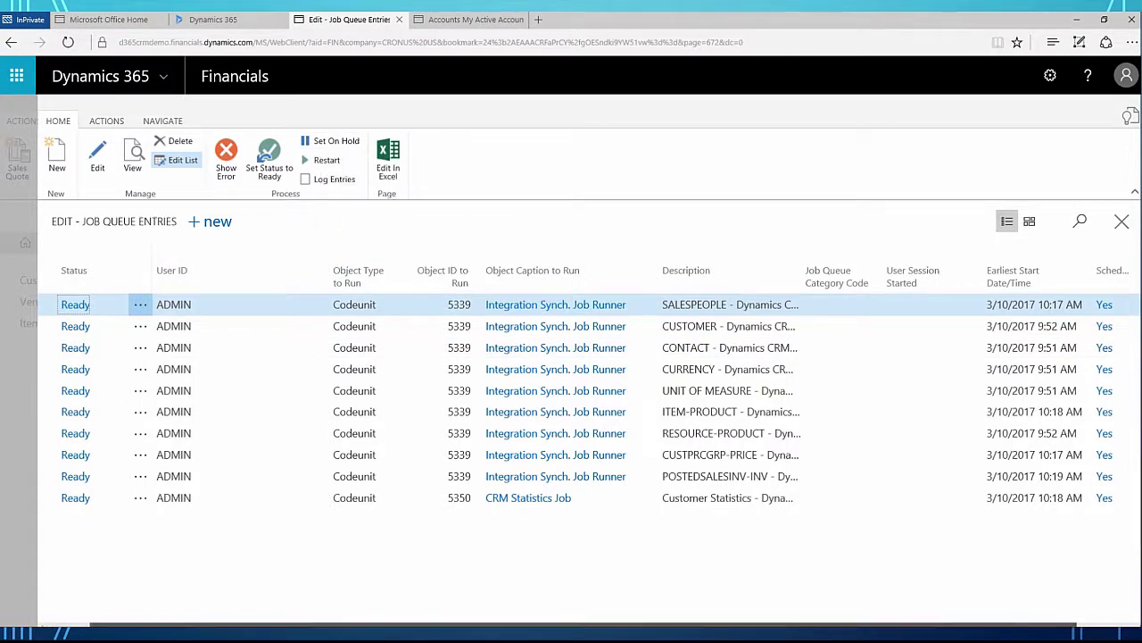
{"action": "left_click_drag", "start_coordinate": [546, 623], "coordinate": [698, 623]}
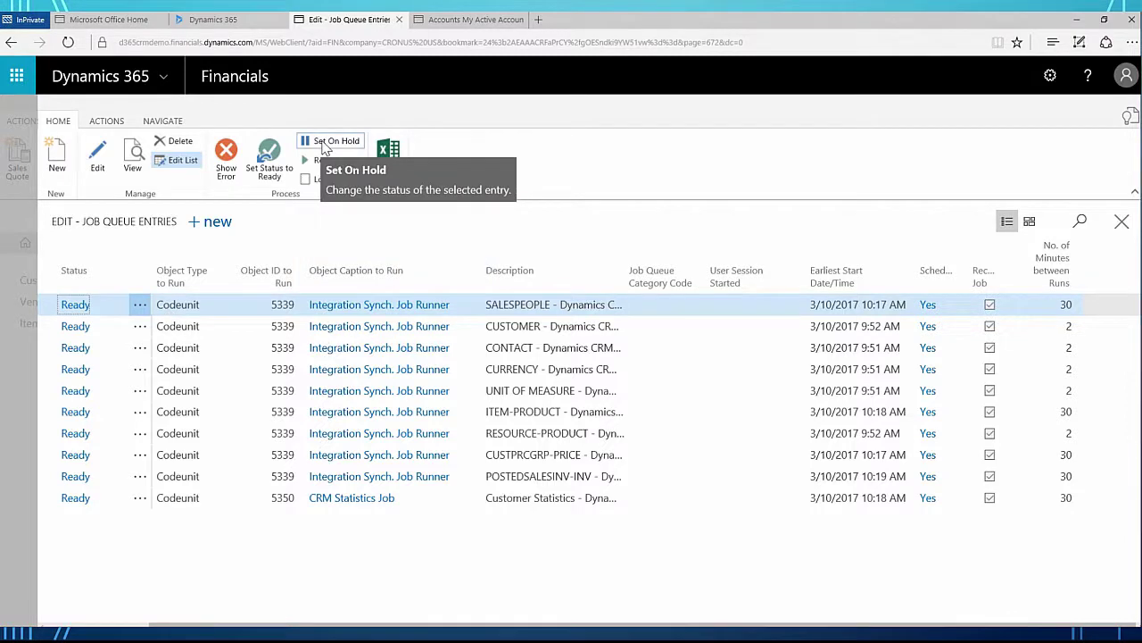
{"action": "left_click", "coordinate": [325, 143]}
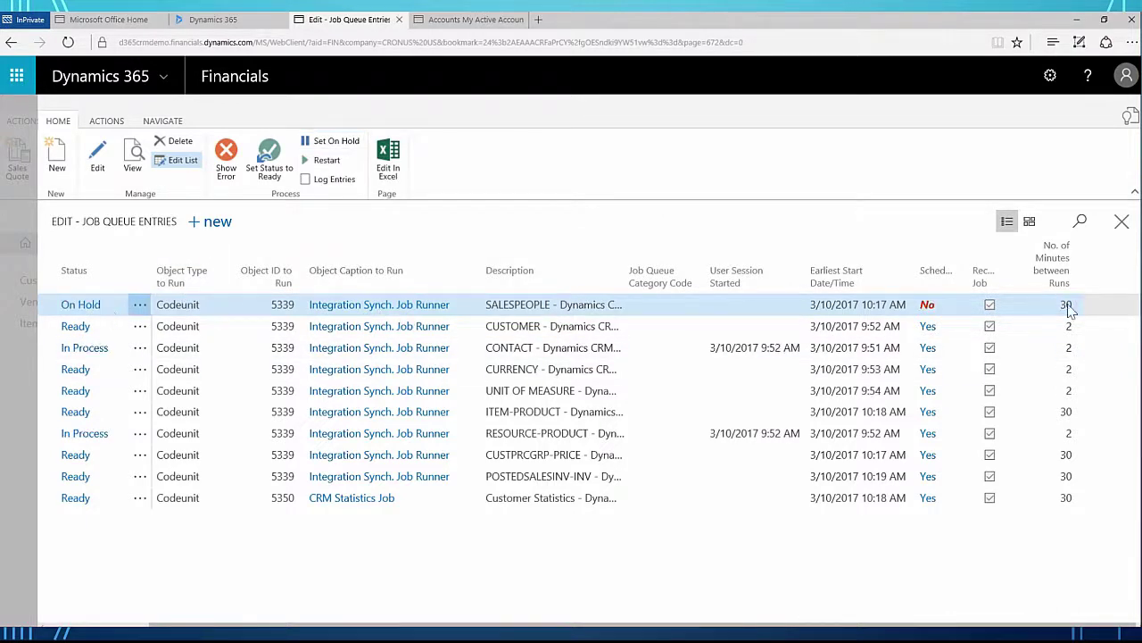
Step: Change the SALESPEOPLE job to 2 minutes between runs and restart it to Ready
{"action": "left_click", "coordinate": [175, 164]}
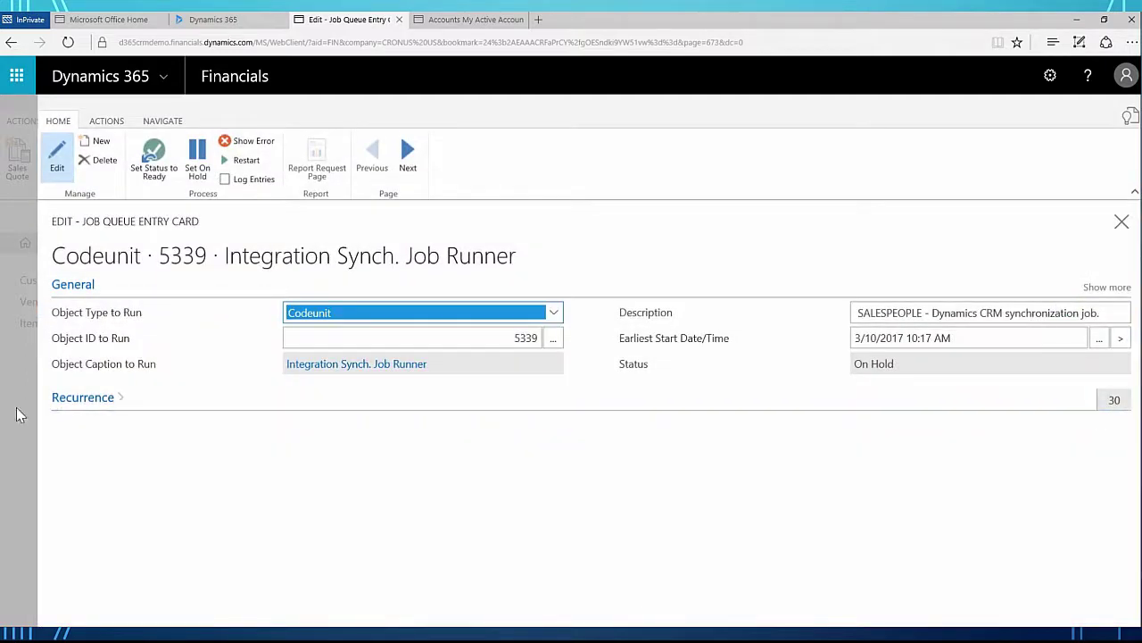
{"action": "left_click", "coordinate": [72, 399]}
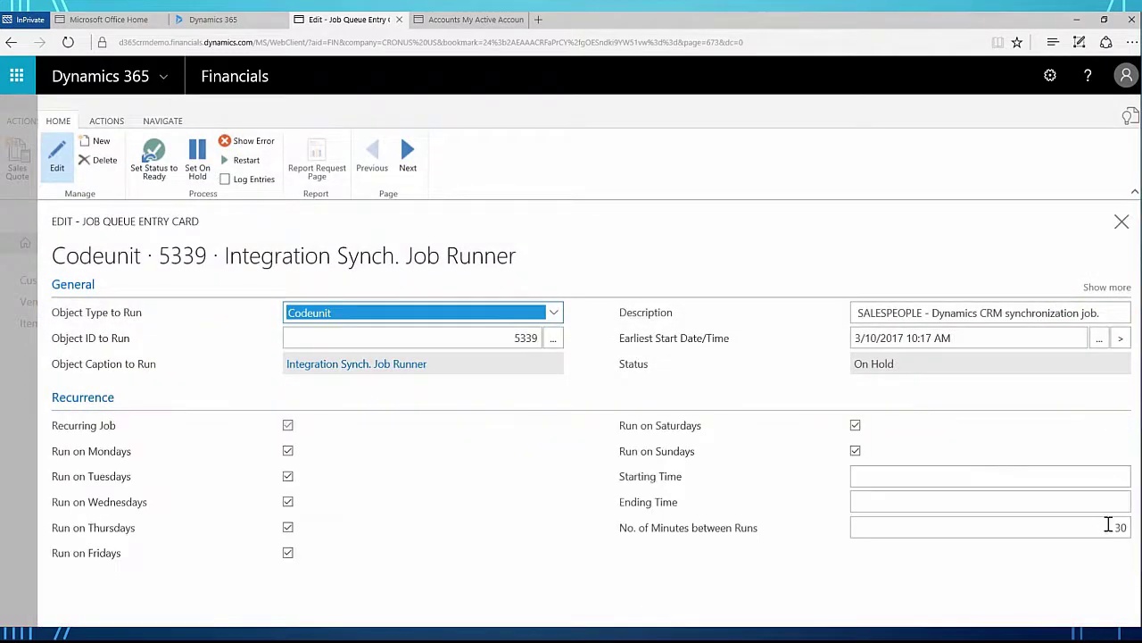
{"action": "left_click", "coordinate": [1108, 527]}
{"action": "type", "text": "2"}
{"action": "key", "text": "Escape"}
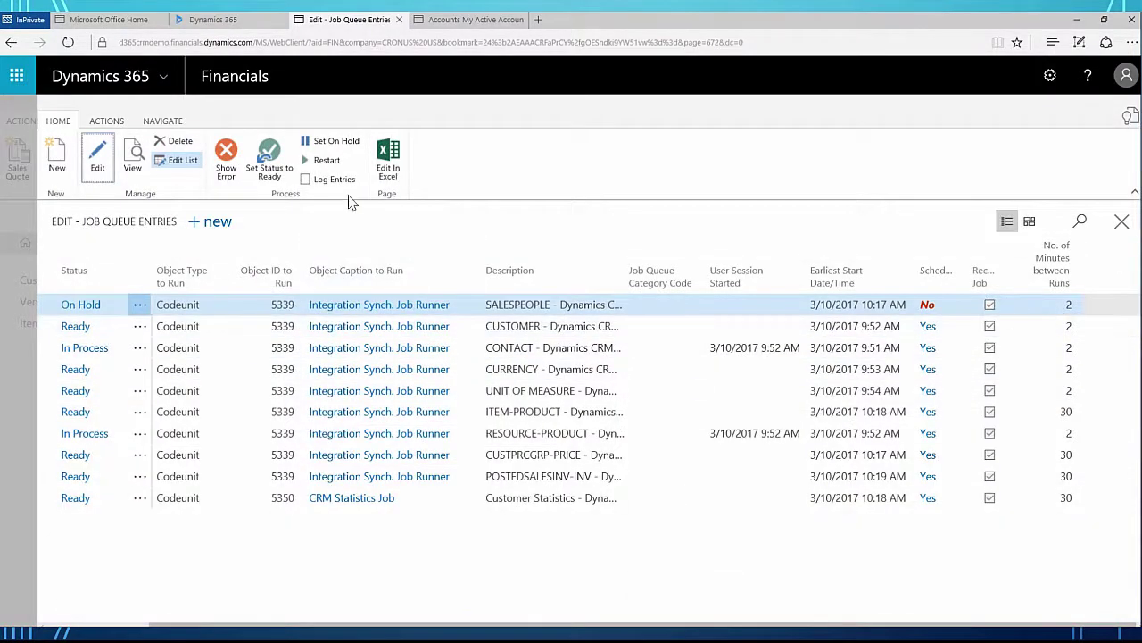
{"action": "left_click", "coordinate": [330, 164]}
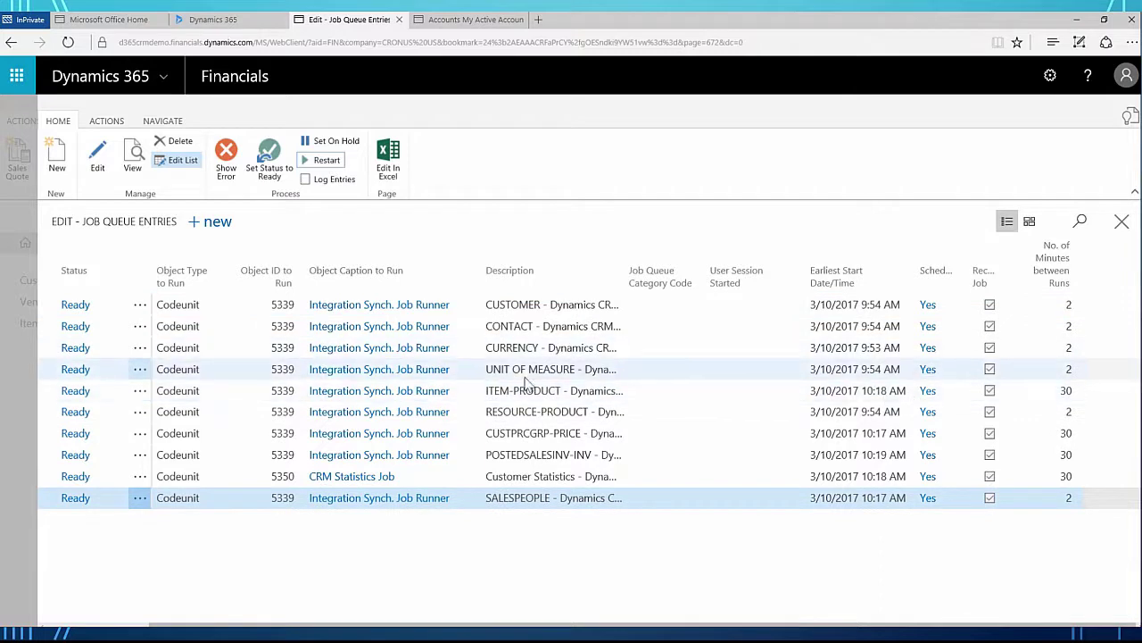
{"action": "left_click", "coordinate": [528, 392]}
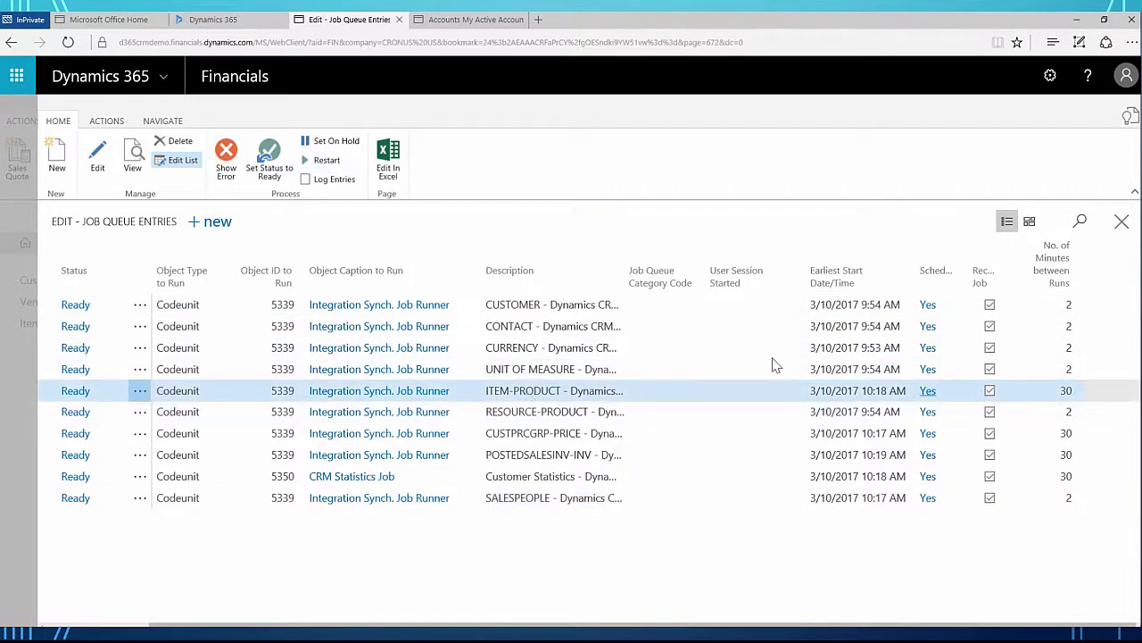
Step: Give the ITEM-PRODUCT job 2 minutes between runs and an earliest start of 3/10/2017 10:00 AM
{"action": "left_click", "coordinate": [129, 159]}
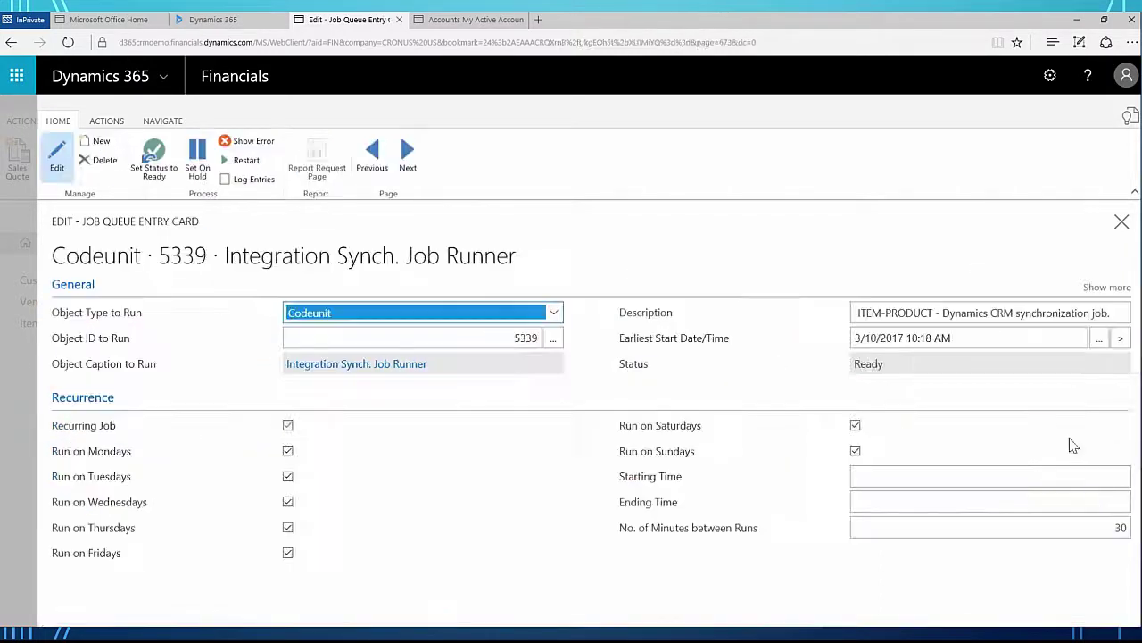
{"action": "left_click", "coordinate": [1116, 529]}
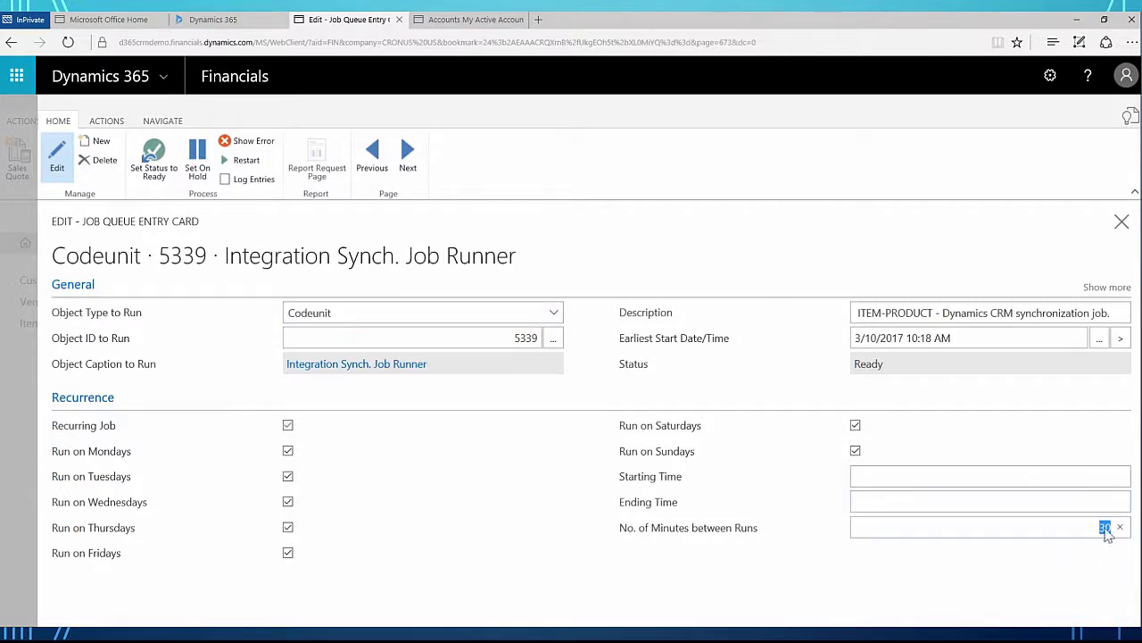
{"action": "type", "text": "2"}
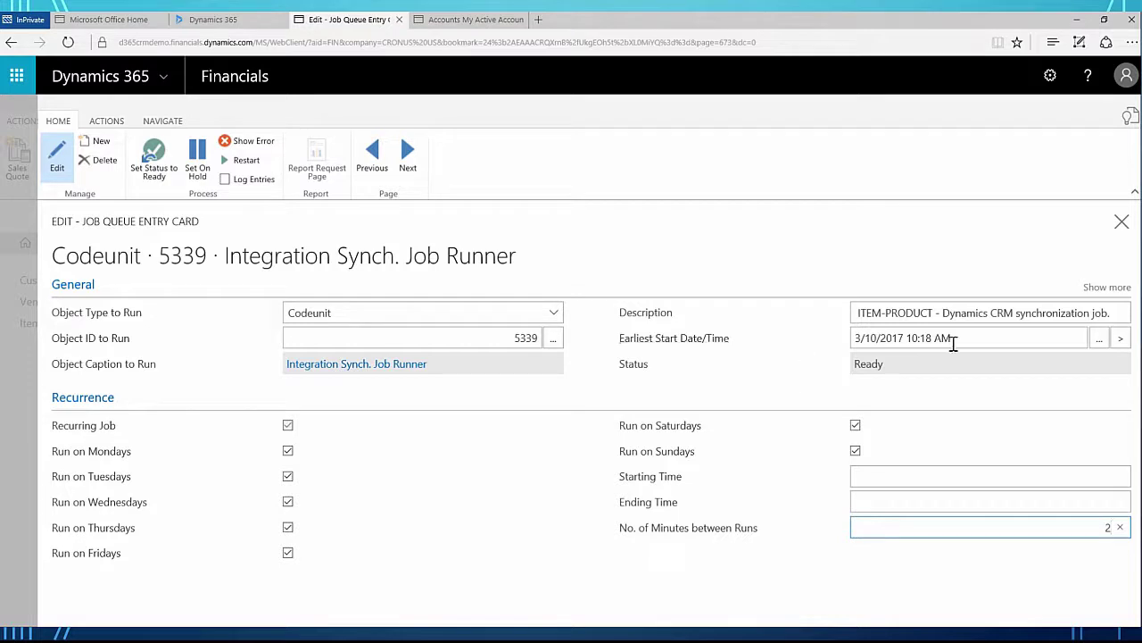
{"action": "left_click_drag", "start_coordinate": [934, 337], "coordinate": [927, 343]}
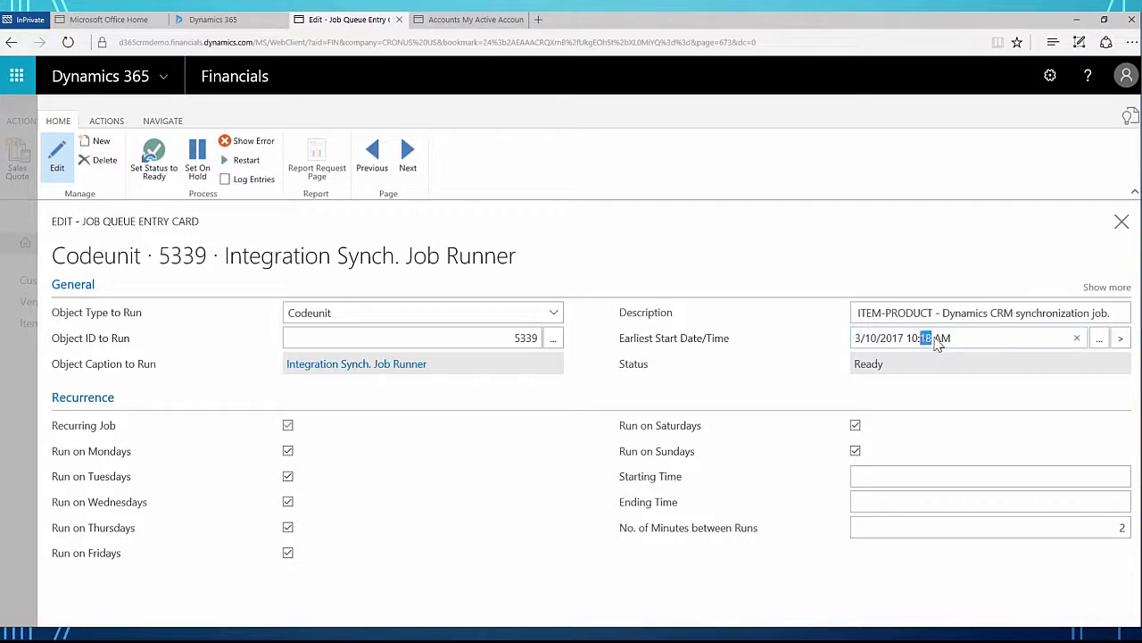
{"action": "type", "text": "00"}
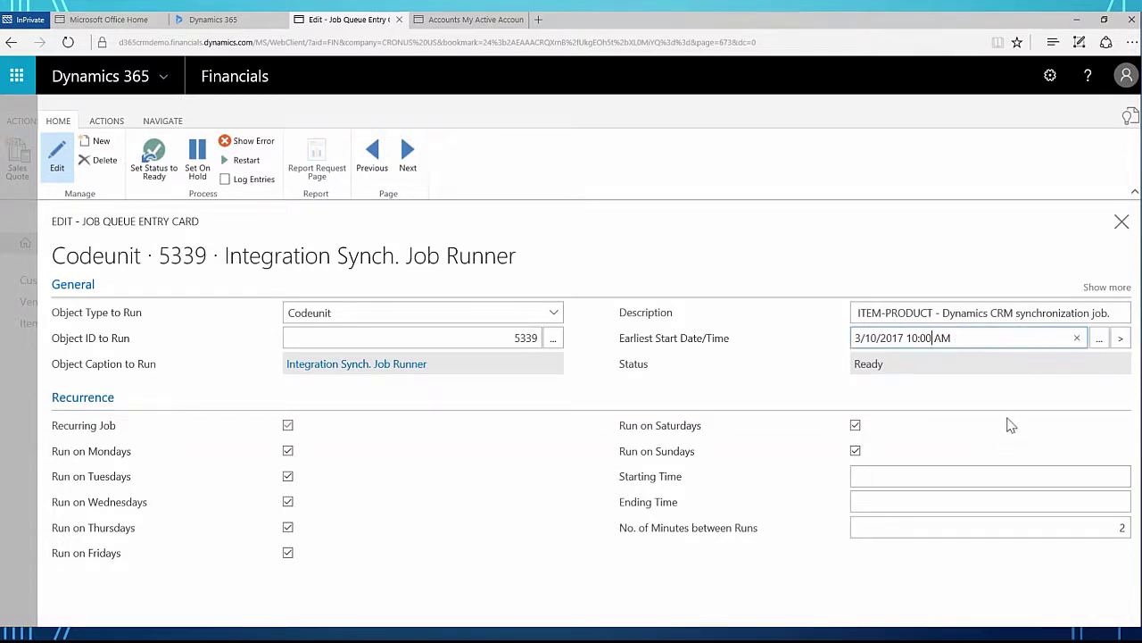
{"action": "left_click", "coordinate": [1123, 222]}
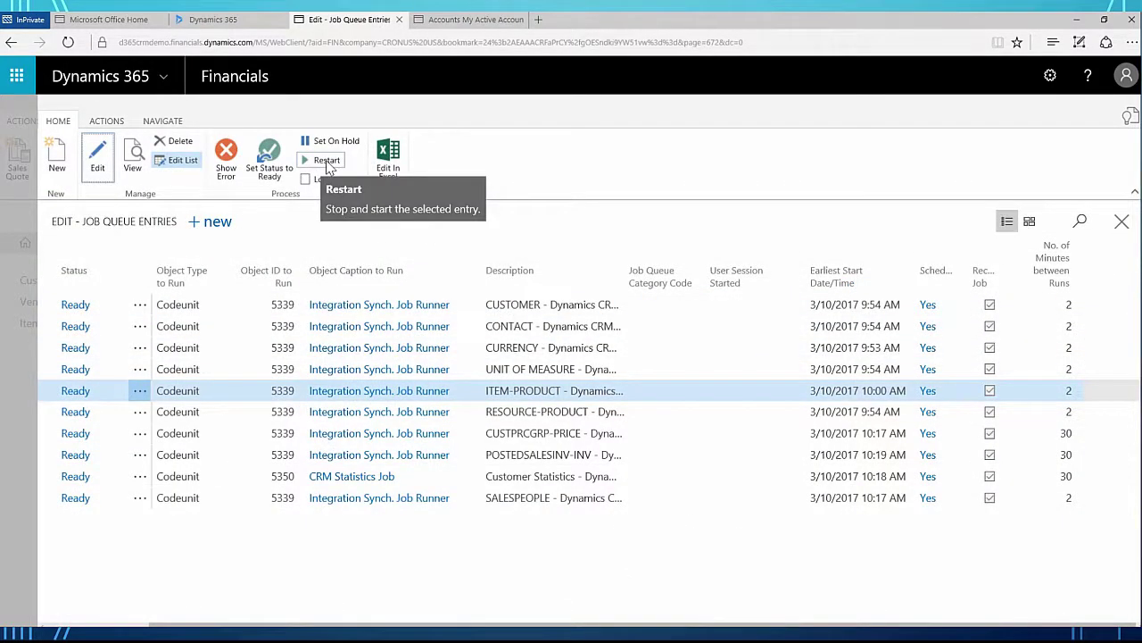
Step: Restart the ITEM-PRODUCT sync job and close Job Queue Entries, leaving 10 of 10 jobs active
{"action": "left_click", "coordinate": [326, 161]}
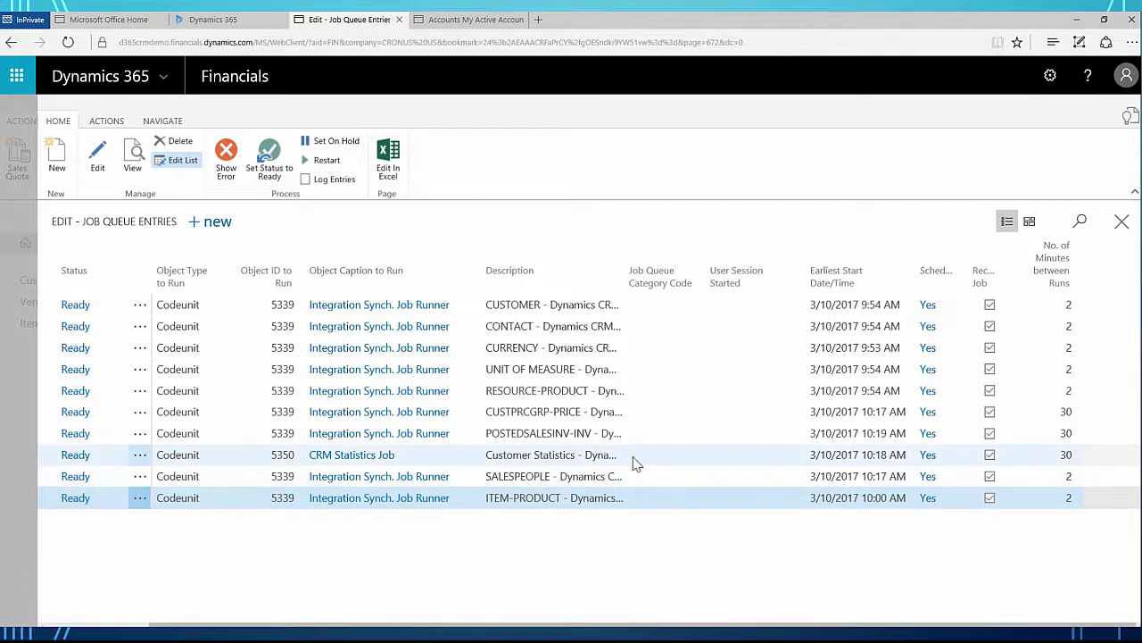
{"action": "left_click", "coordinate": [1121, 222]}
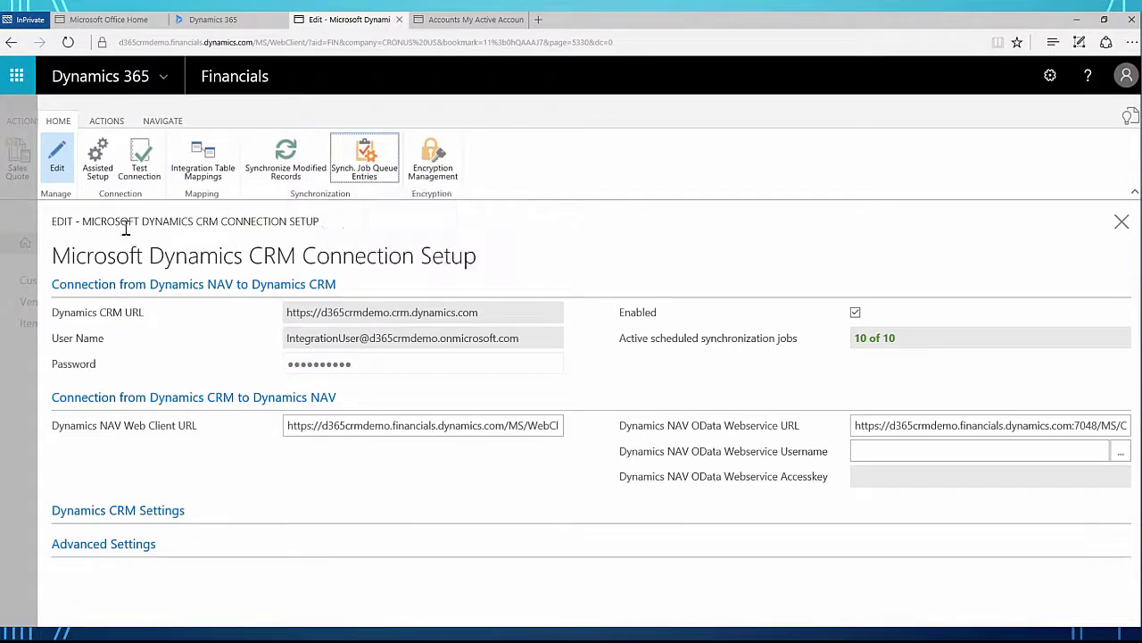
Step: Run Test Connection and acknowledge the message confirming the CRM settings are valid
{"action": "left_click", "coordinate": [143, 168]}
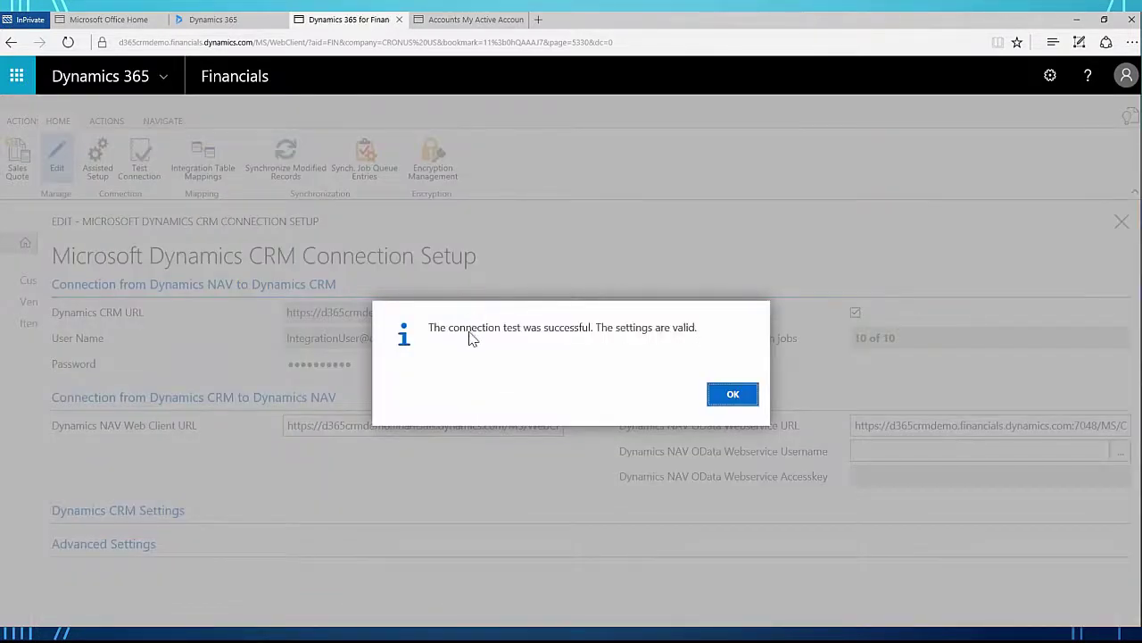
{"action": "left_click", "coordinate": [733, 395]}
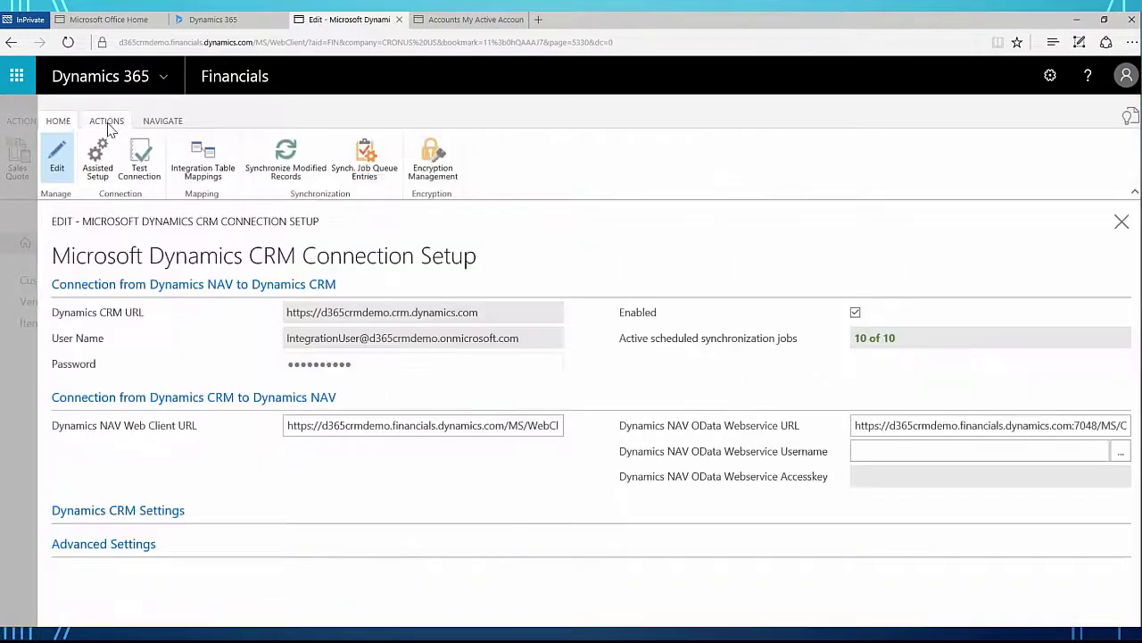